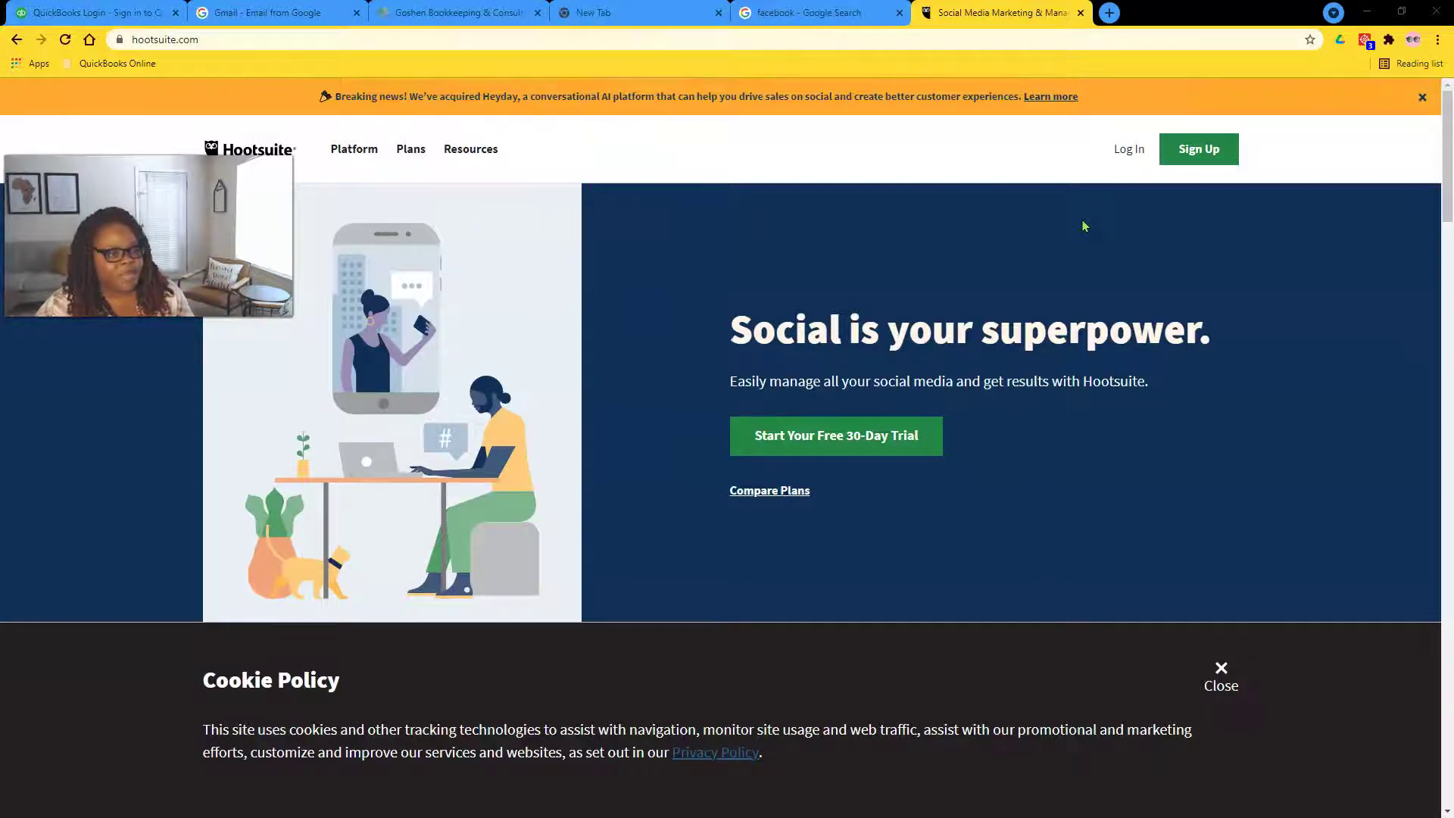
Step: Put the Hootsuite tab in a new tab group named "Social Media" and colour the group purple
mouse_move(470, 149)
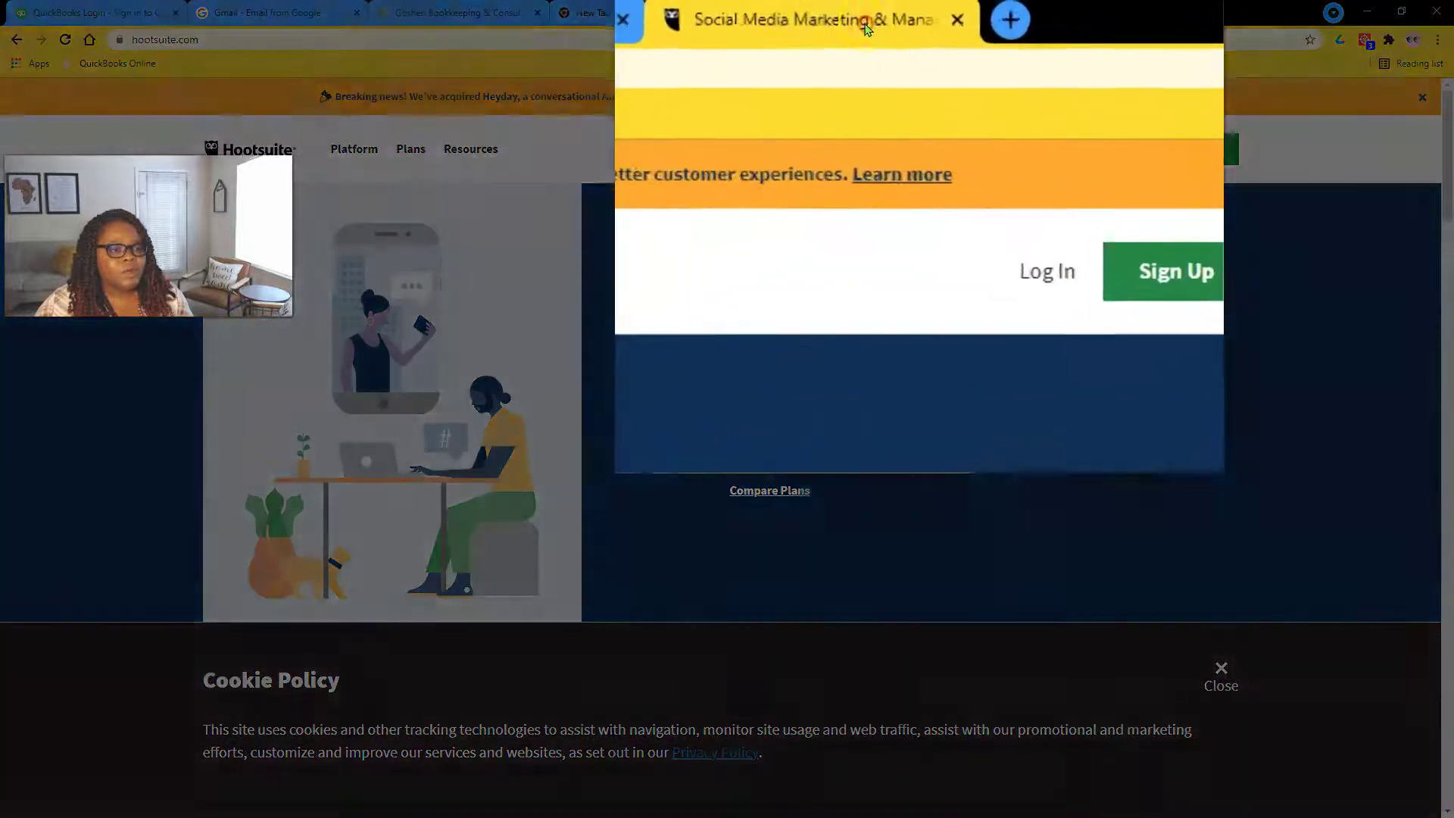
right_click(1031, 15)
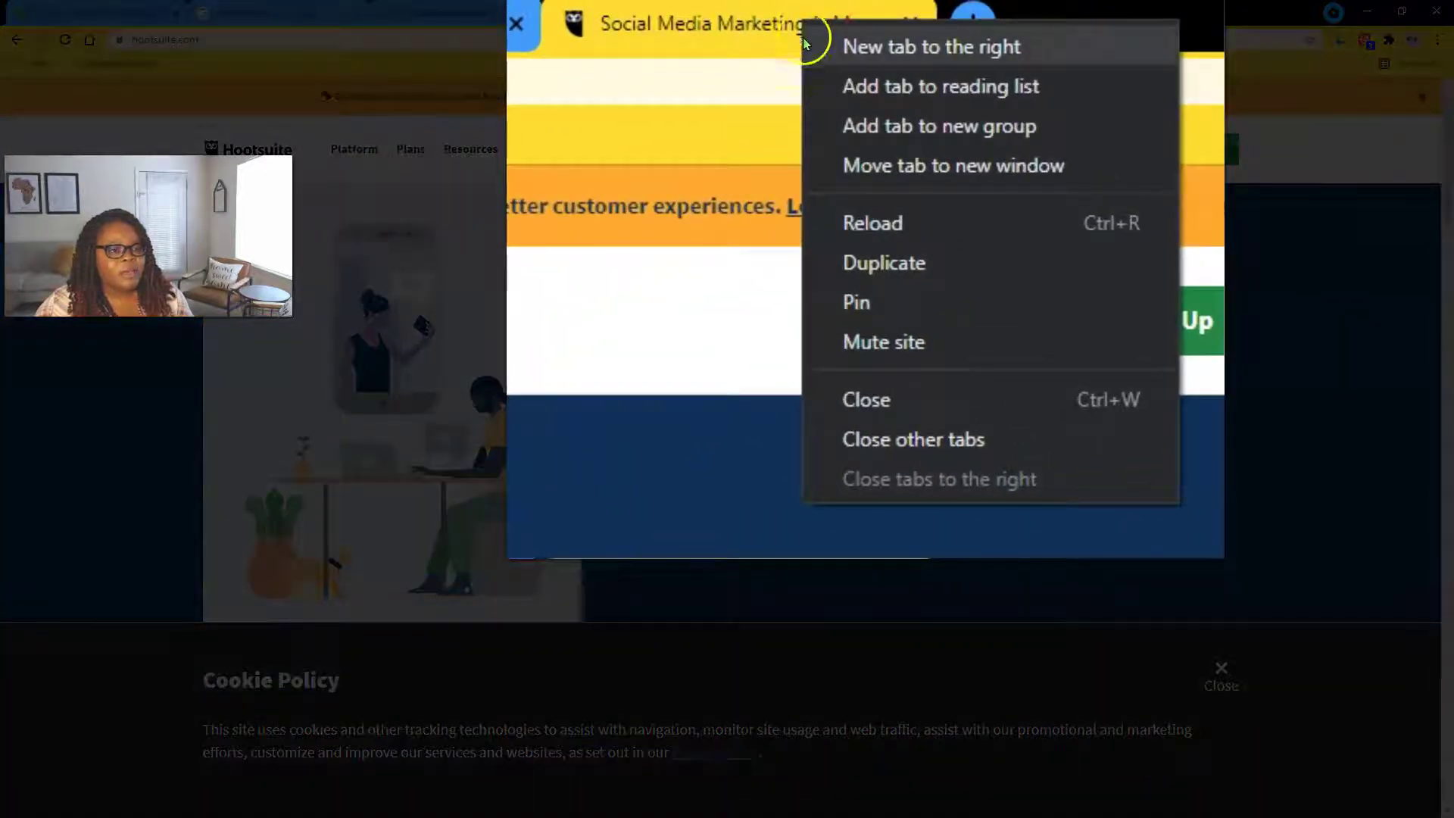
left_click(872, 143)
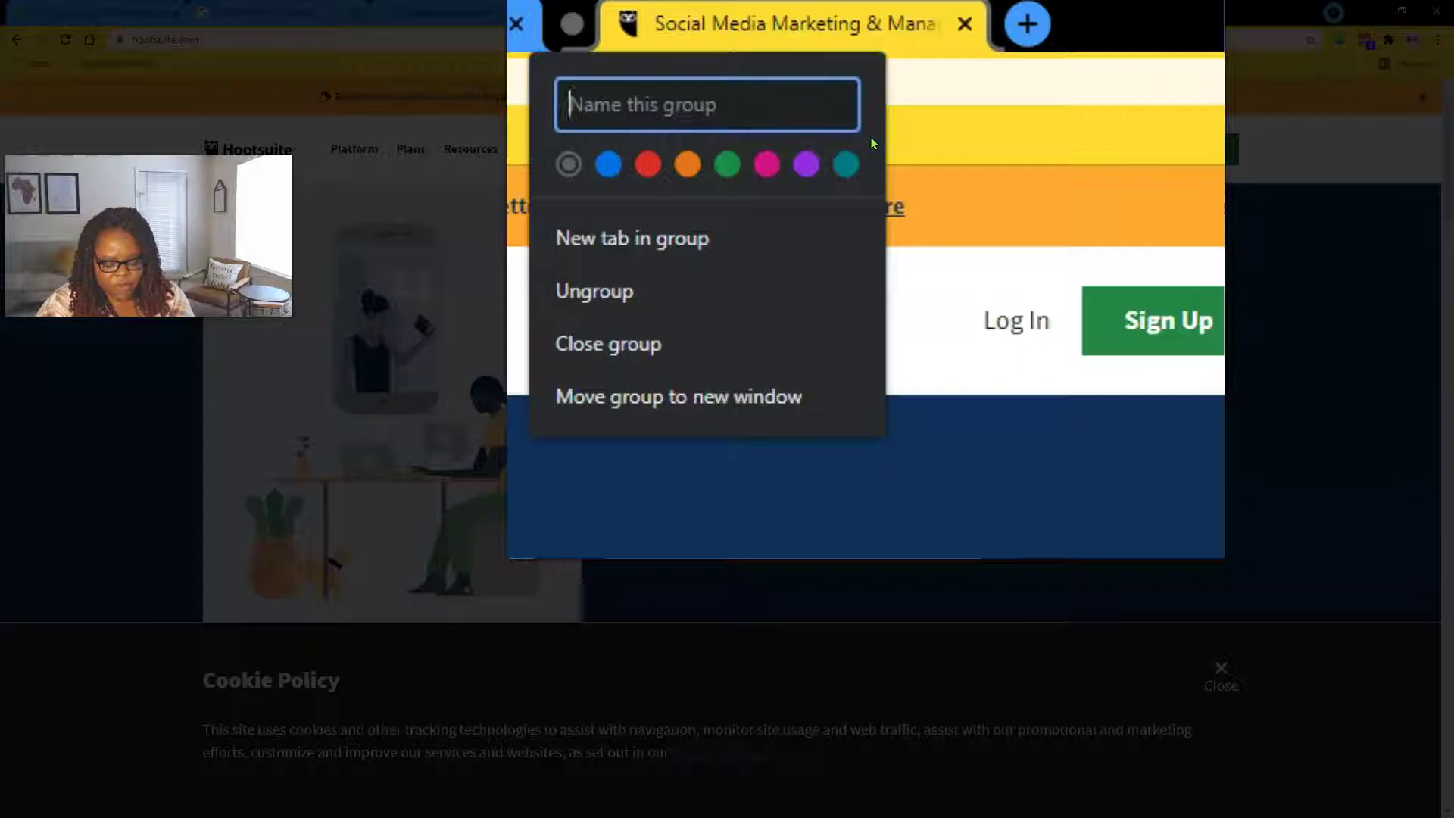
type("Social Media")
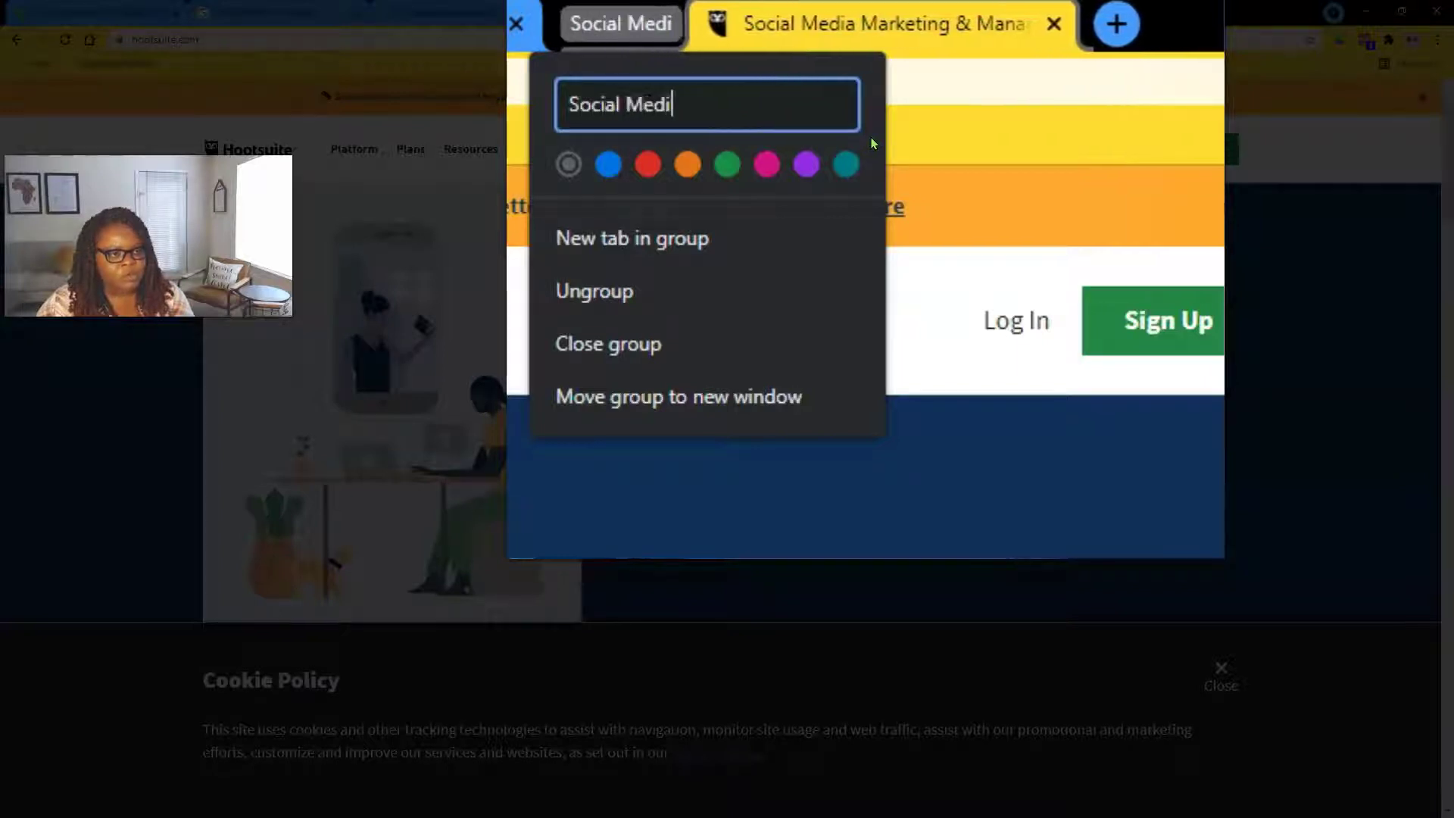
left_click(809, 176)
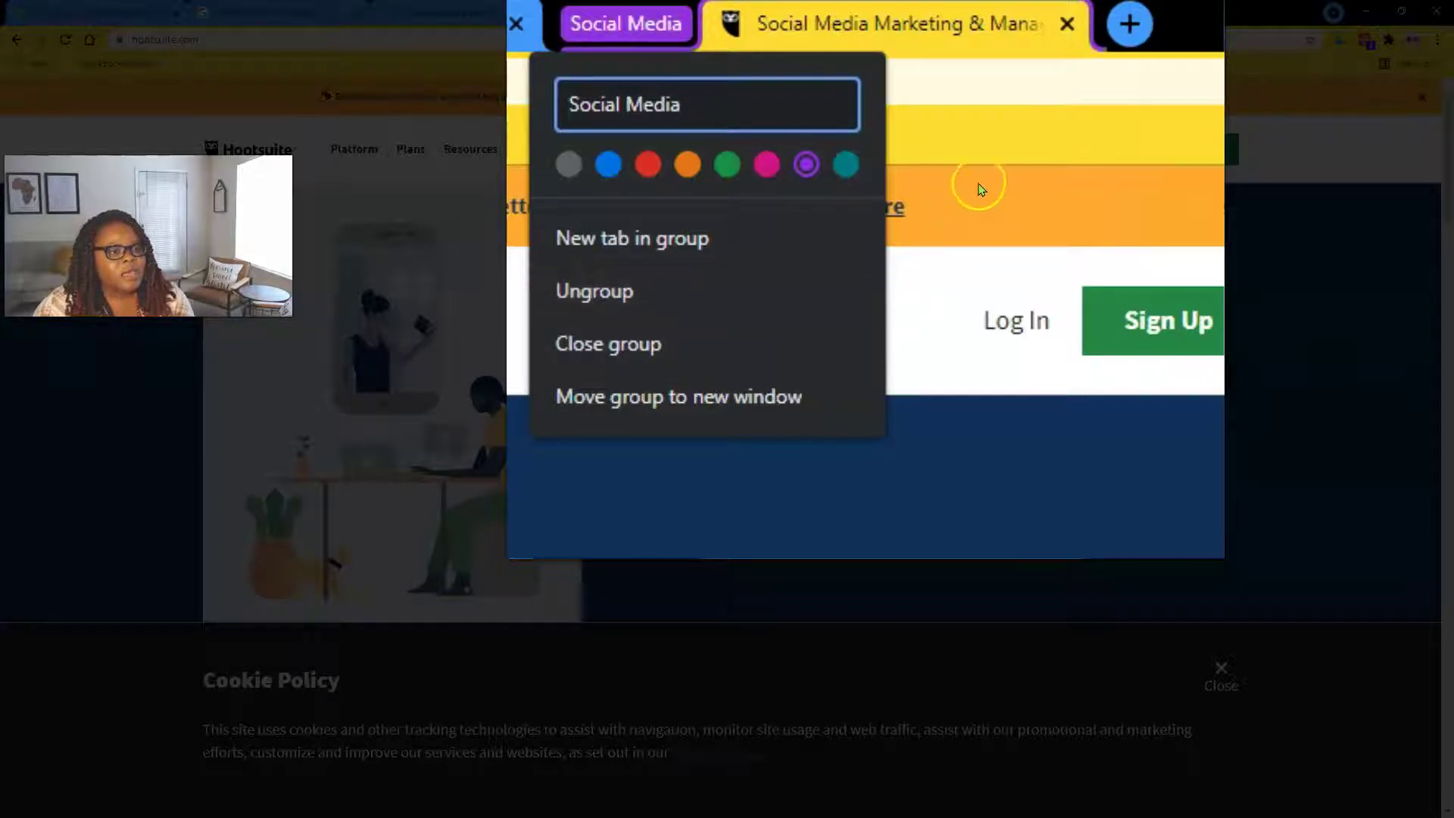
left_click(982, 207)
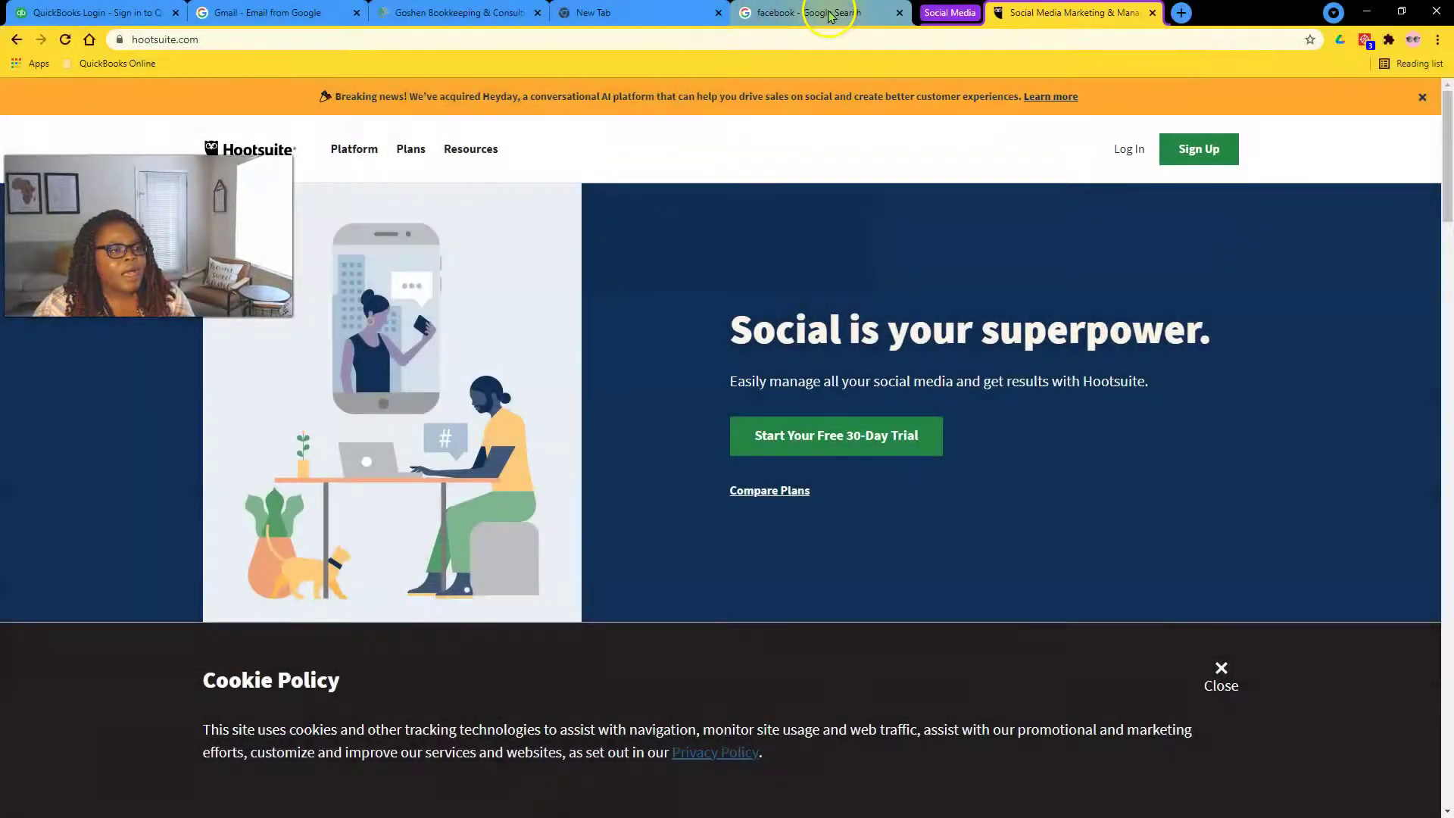
Step: Open the Facebook login page from the search results tab and add that tab to the Social Media group
left_click(817, 14)
right_click(818, 20)
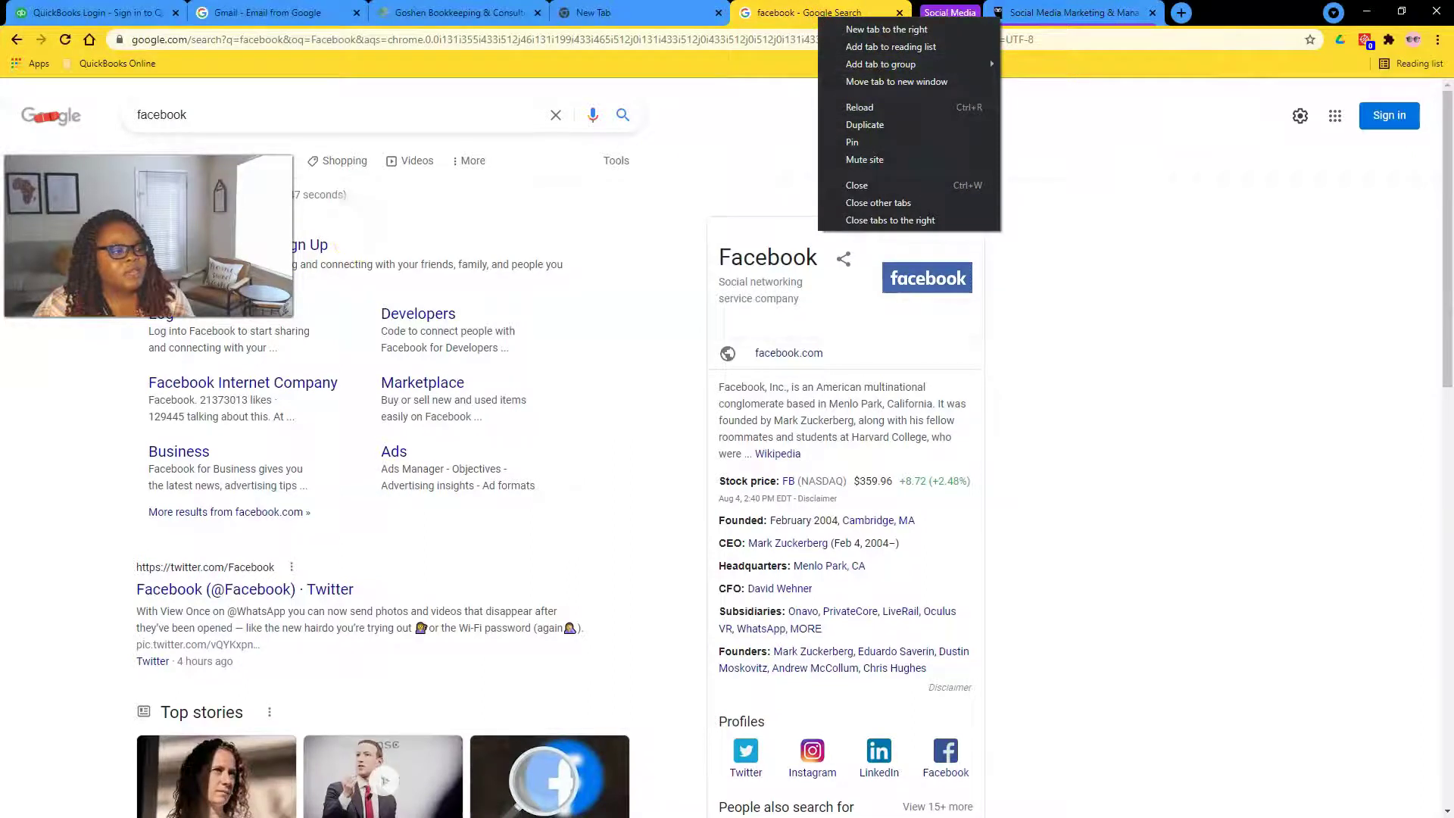
left_click(314, 244)
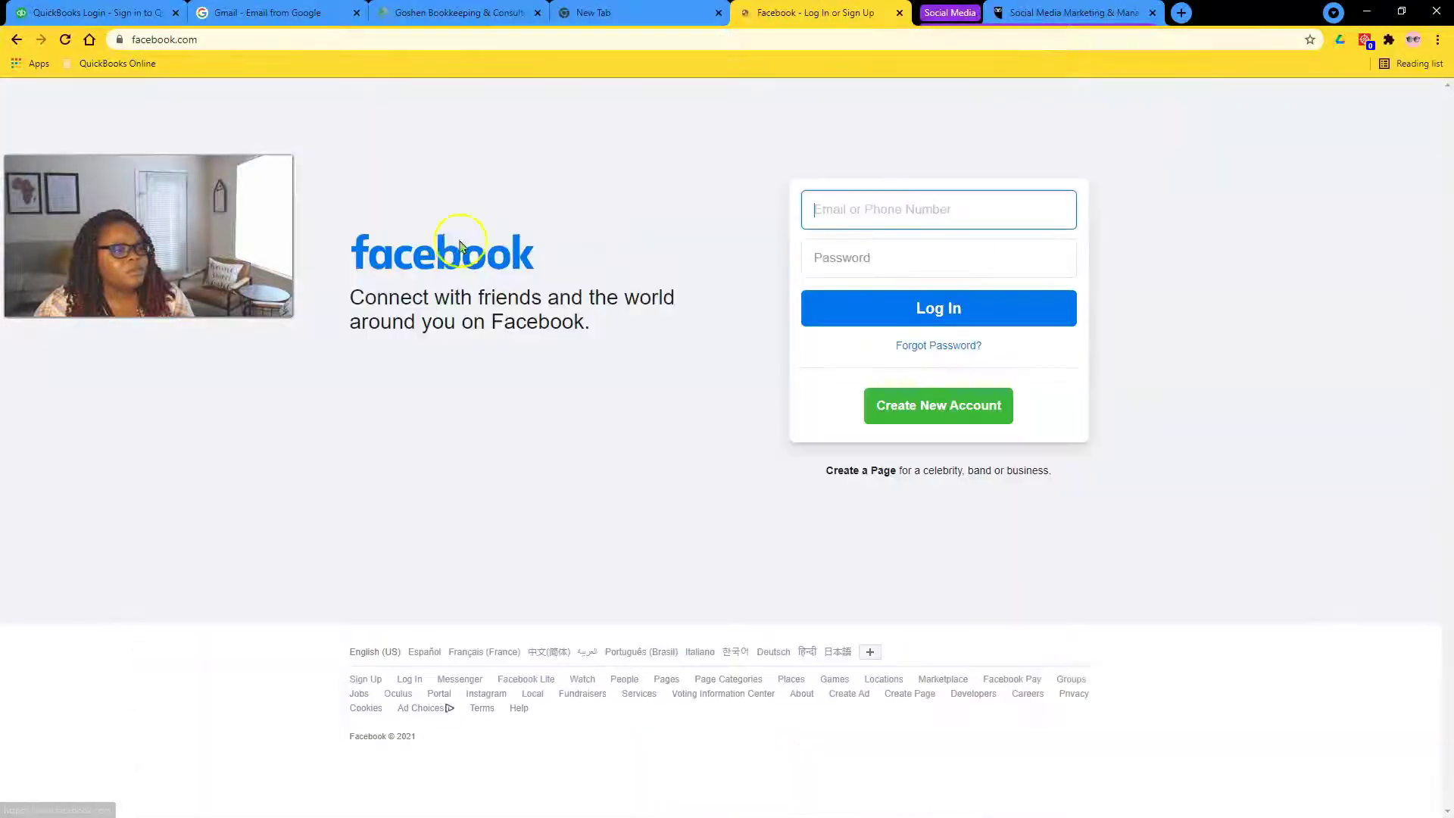
left_click(860, 22)
right_click(860, 22)
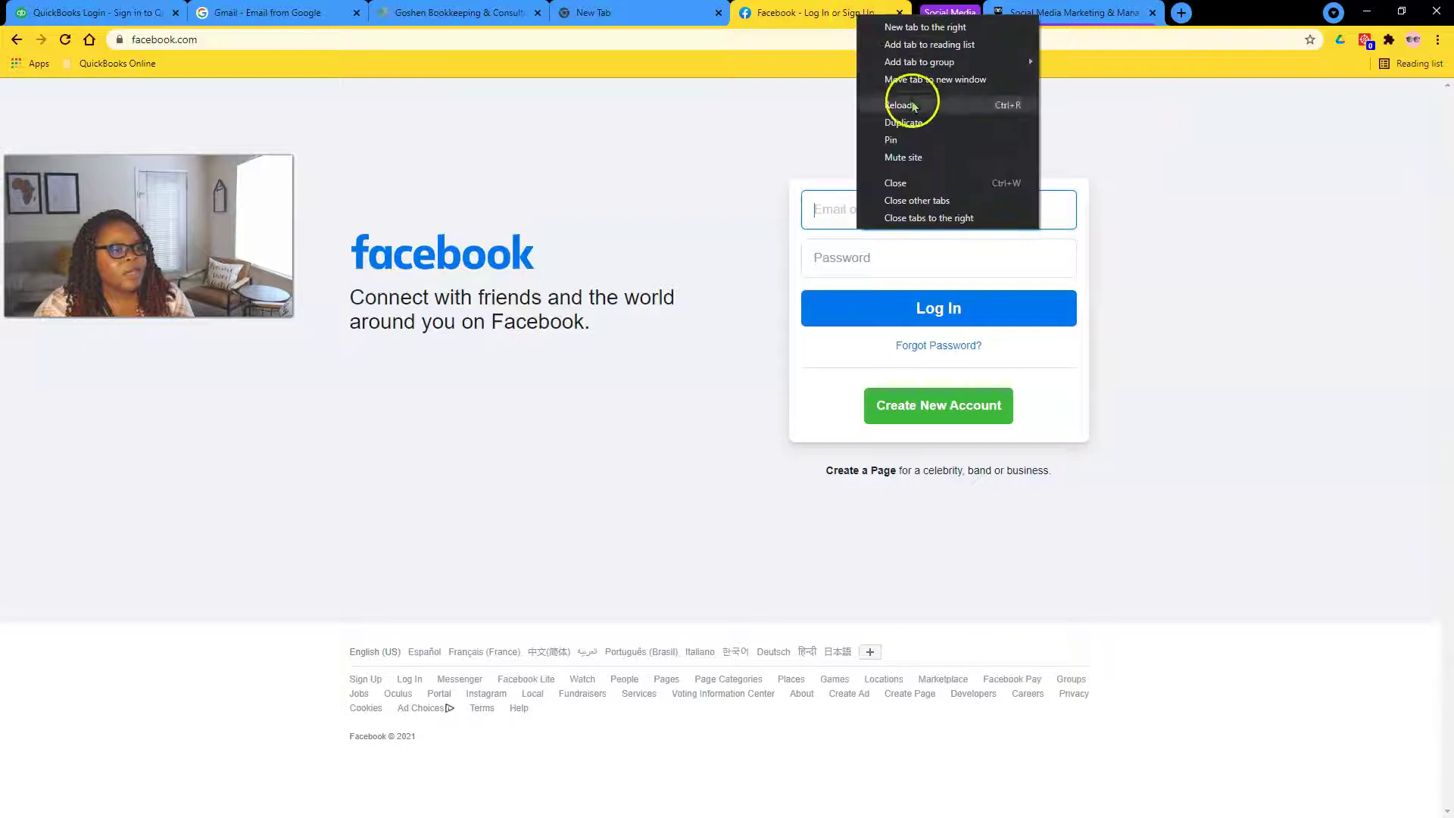
mouse_move(915, 67)
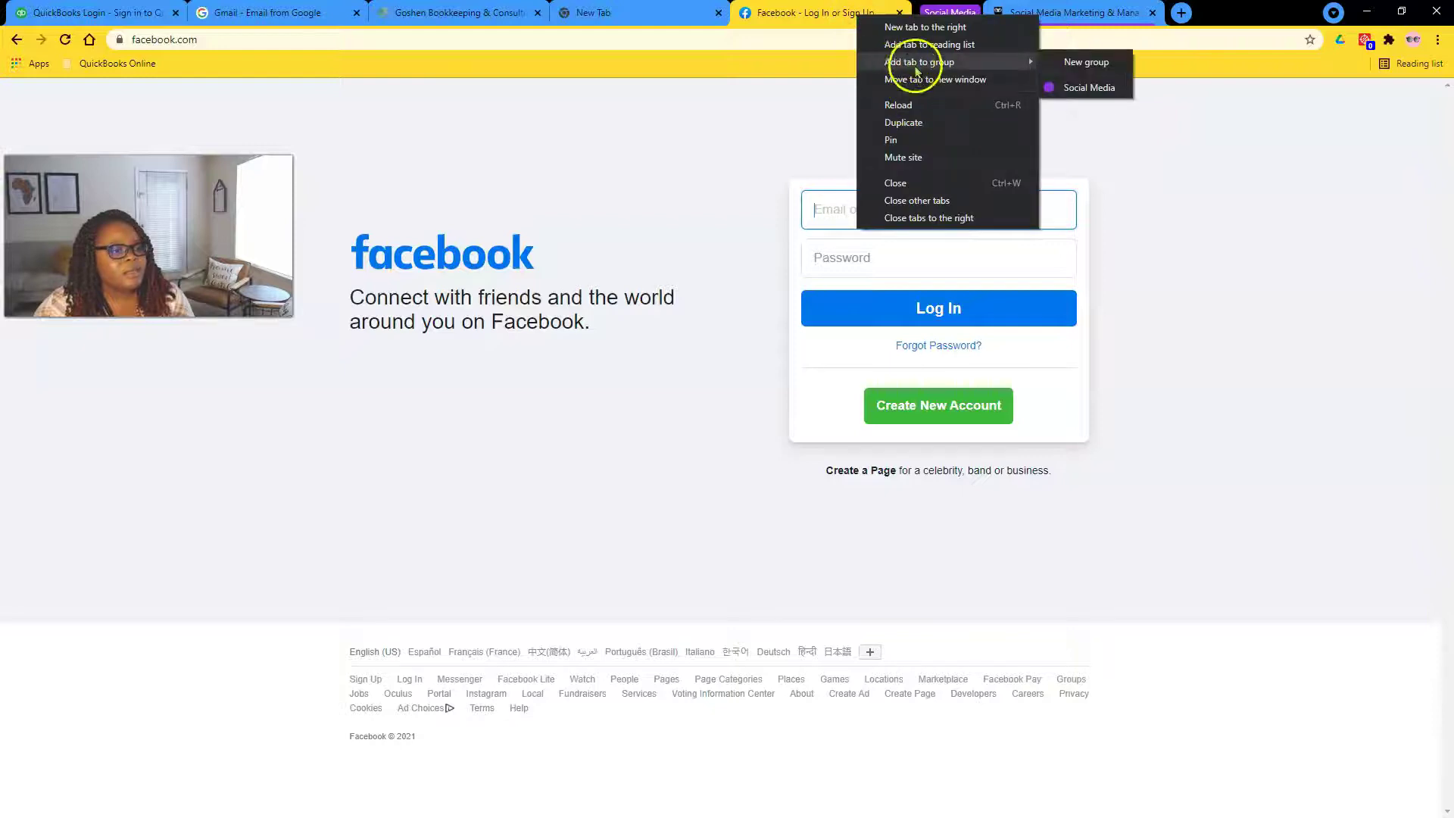
left_click(1080, 88)
Step: Load twitter.com in the empty New Tab
left_click(635, 13)
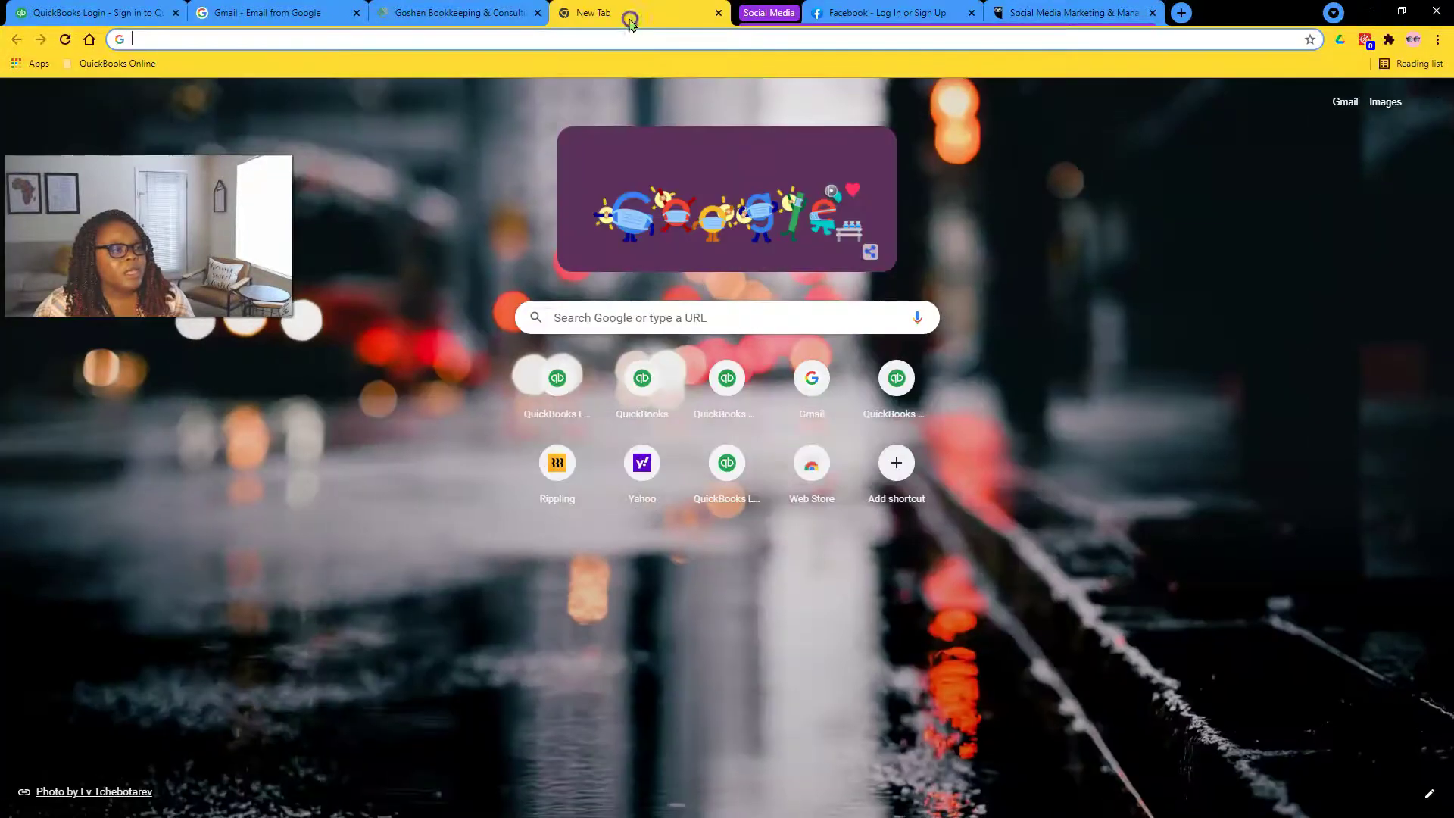
left_click(659, 30)
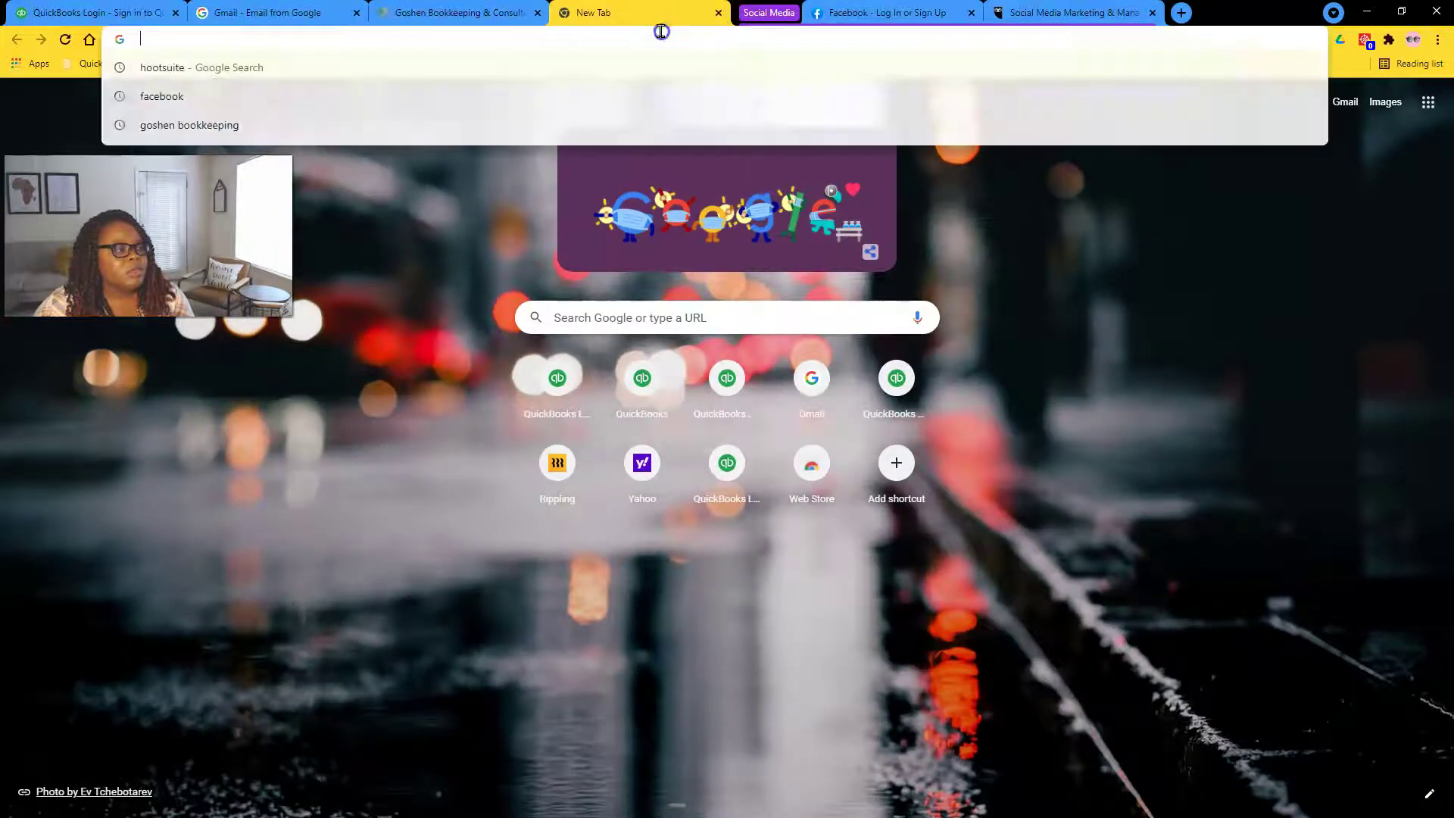
type("Twitter")
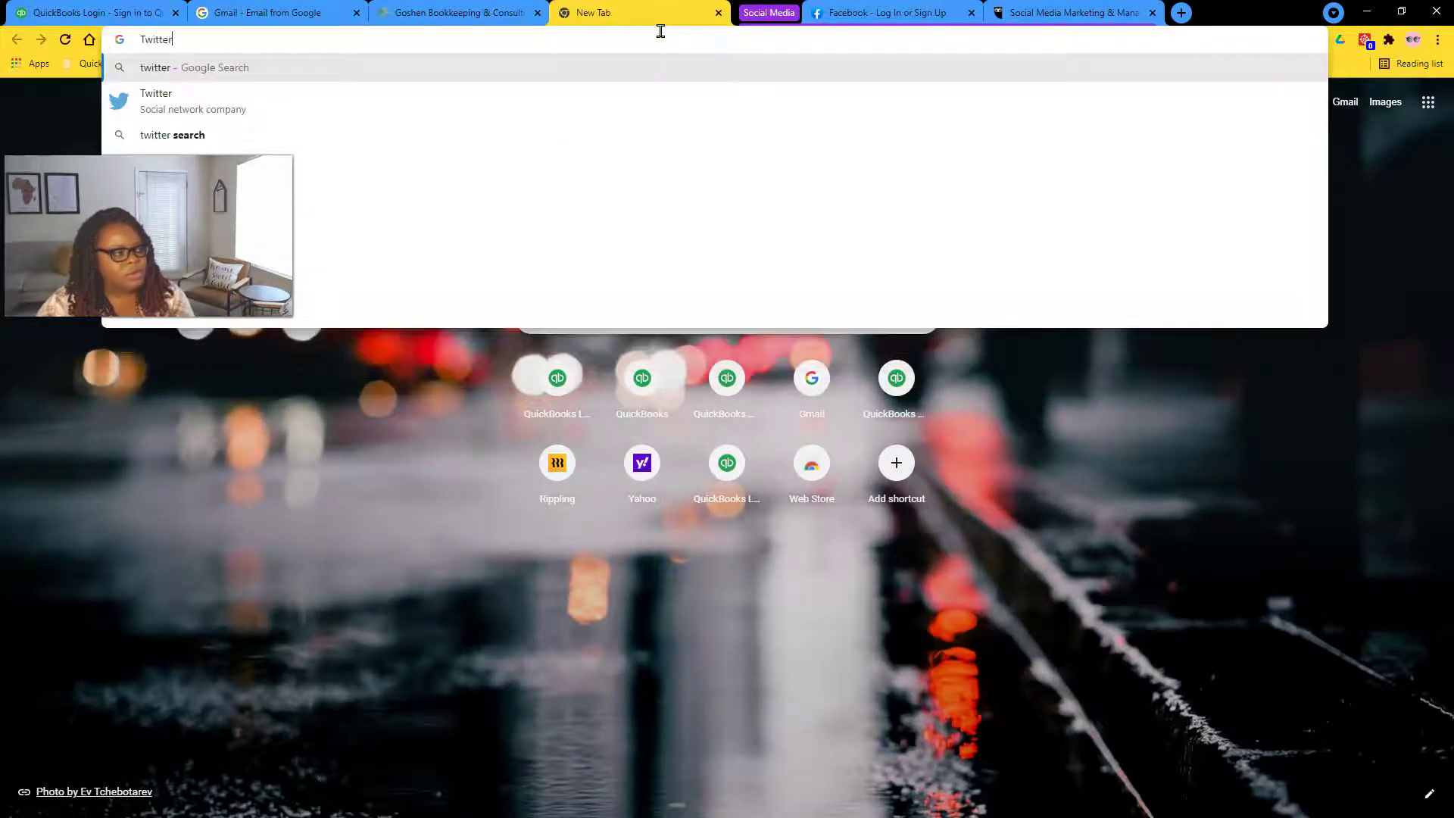
type(".com")
key("Return")
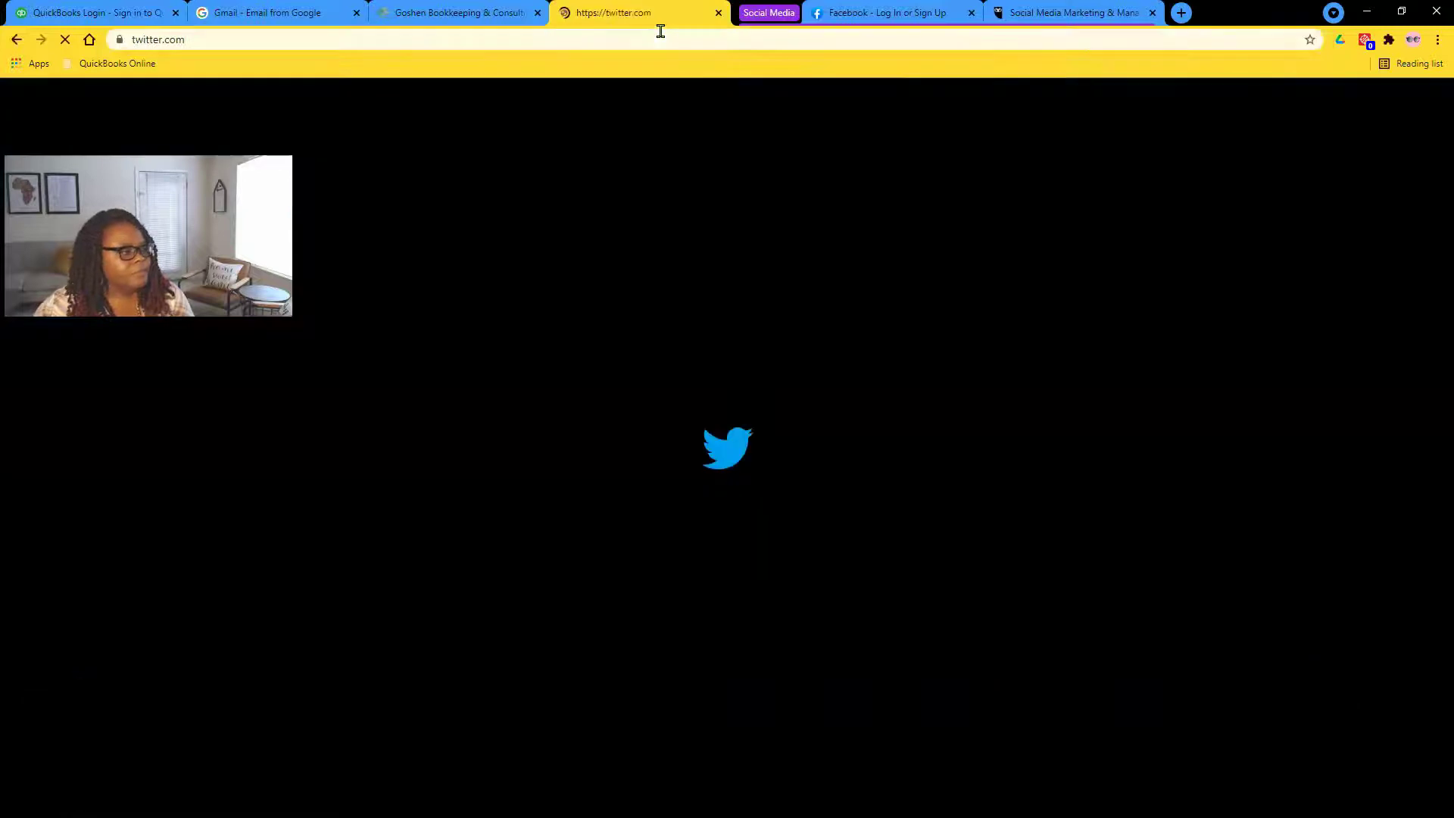
Step: Add the Twitter tab to the Social Media group and collapse the group
right_click(648, 13)
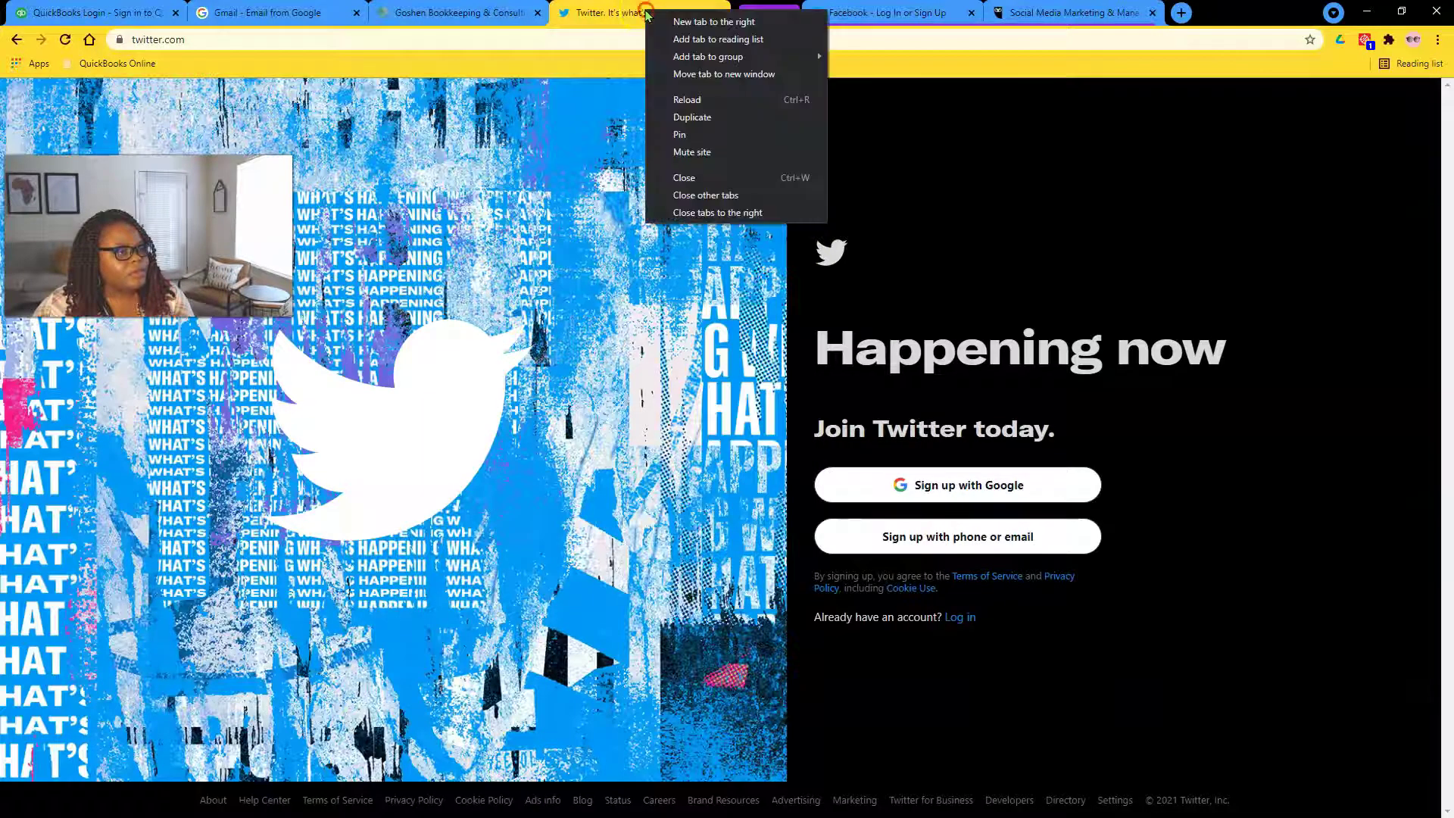
mouse_move(717, 57)
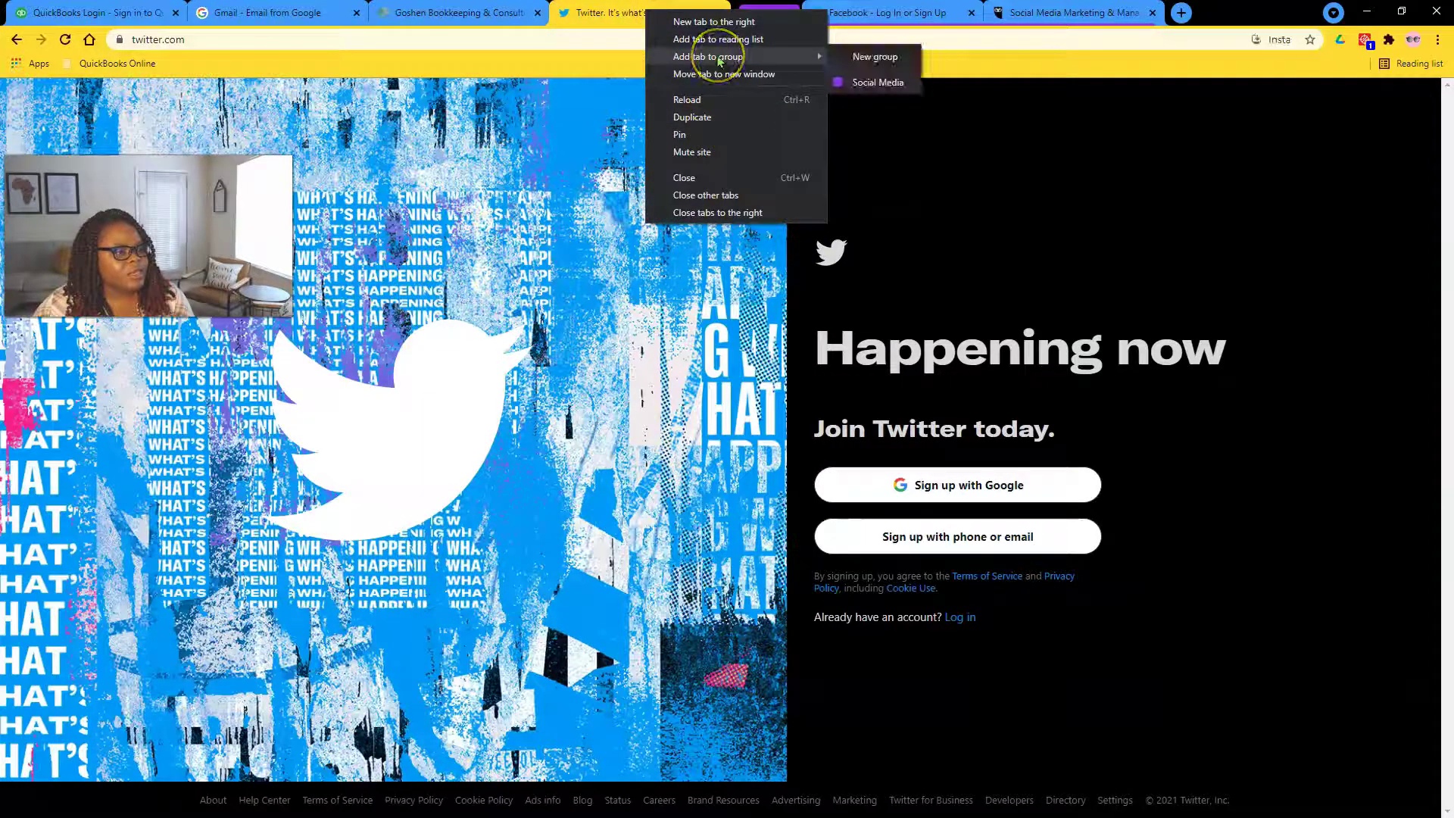
left_click(875, 82)
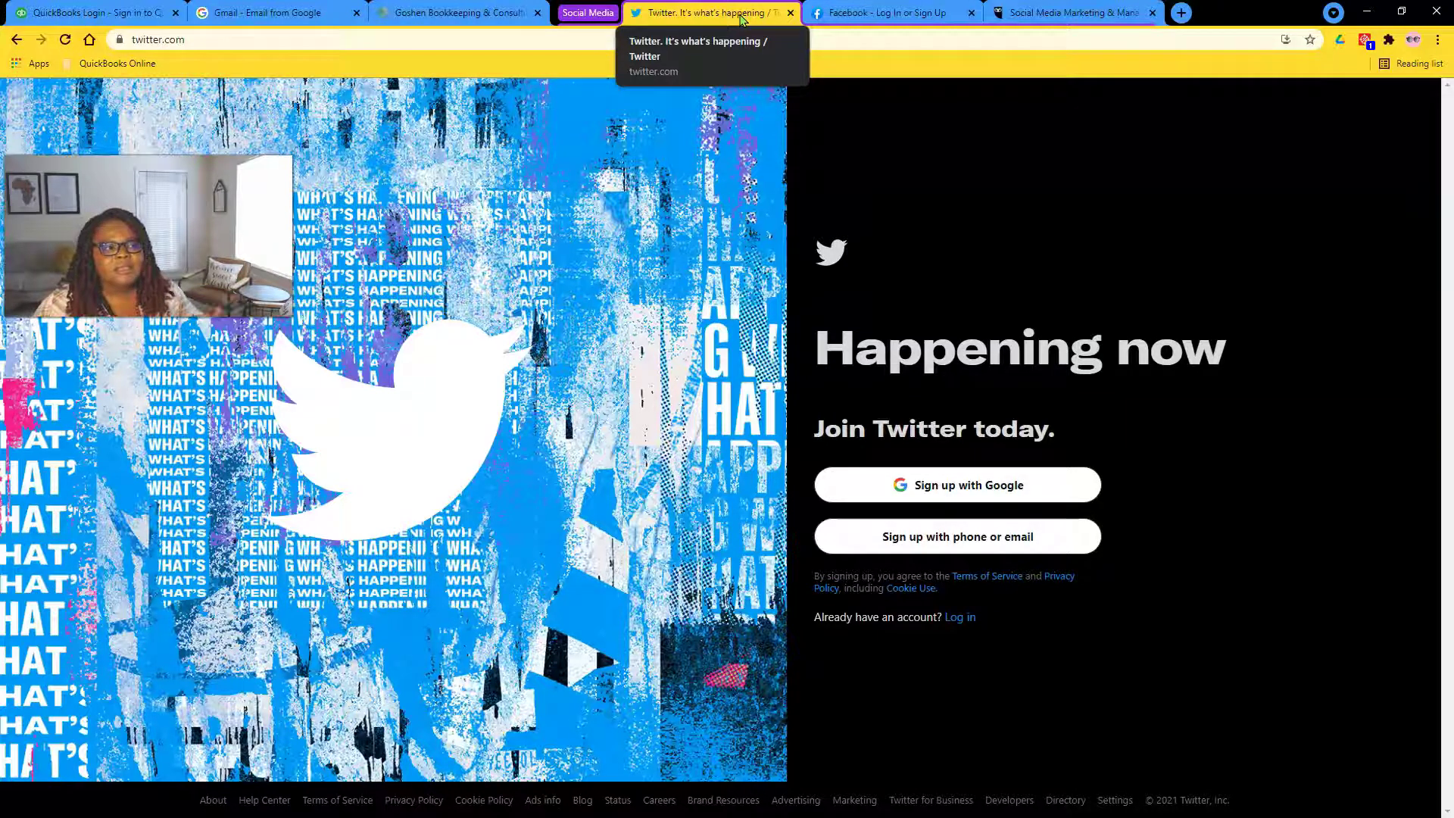
left_click(588, 13)
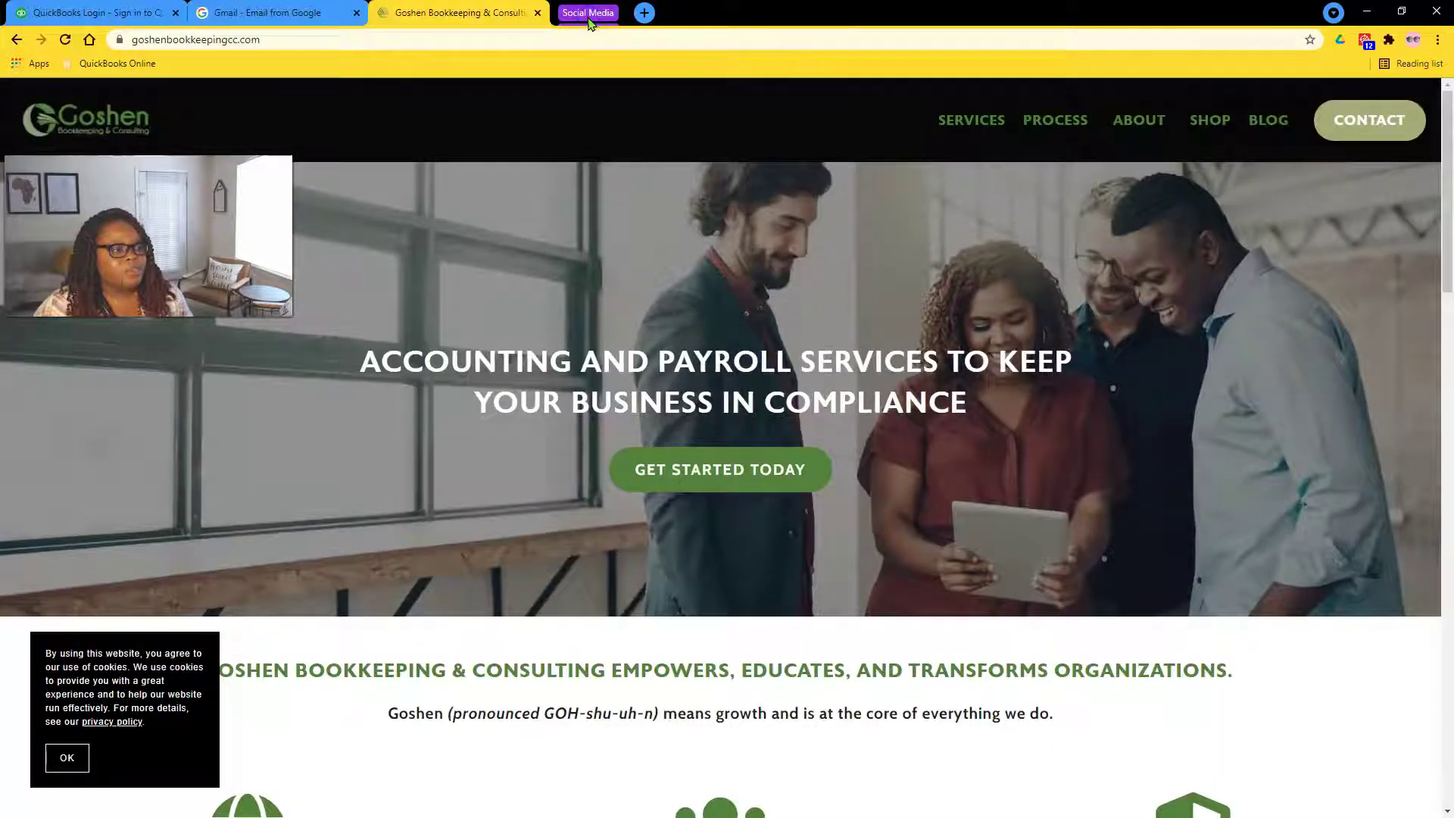
left_click(580, 21)
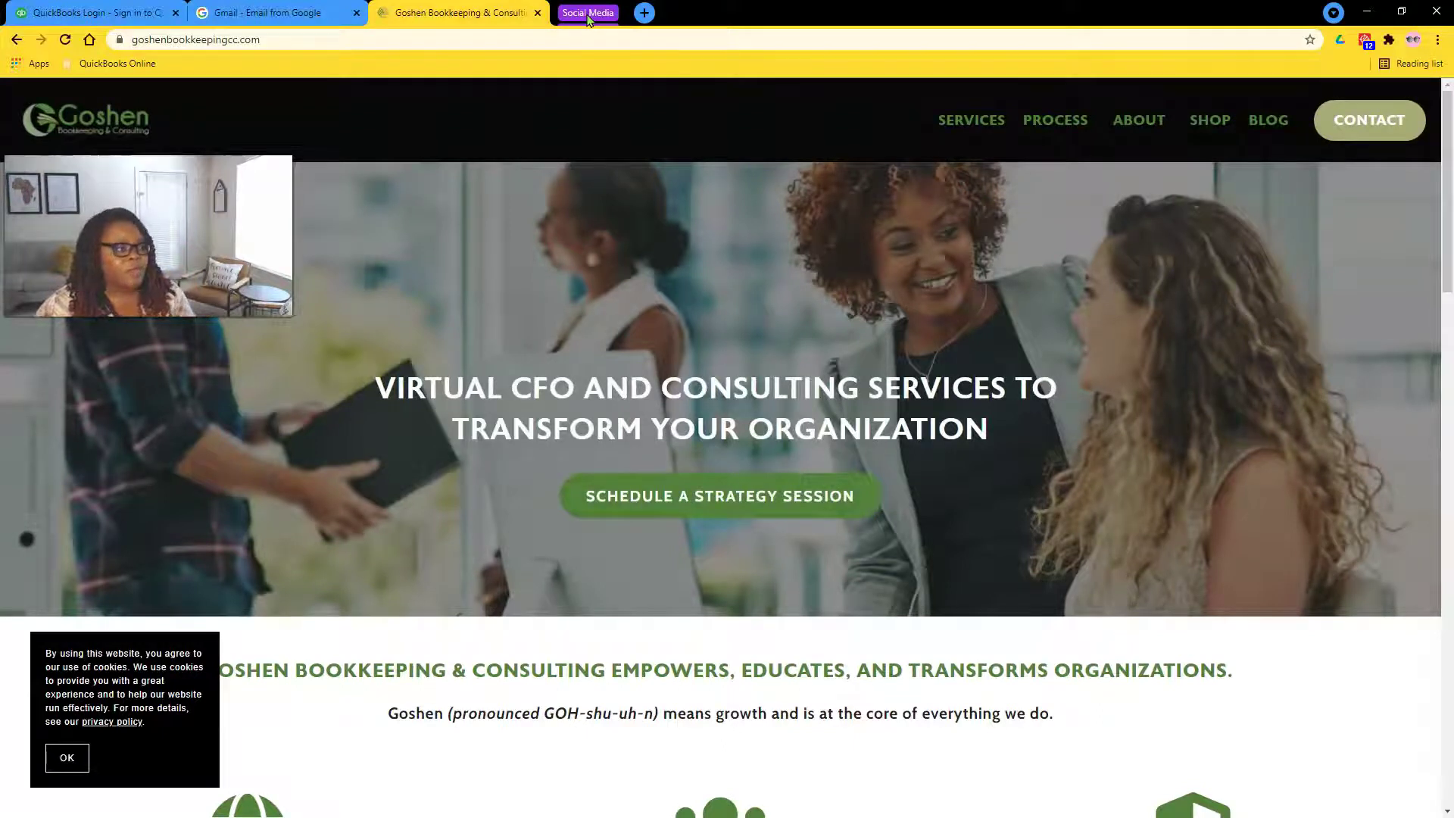
Step: Put the Goshen Bookkeeping tab in a new tab group named "Goshen Work" and colour the group green
right_click(478, 17)
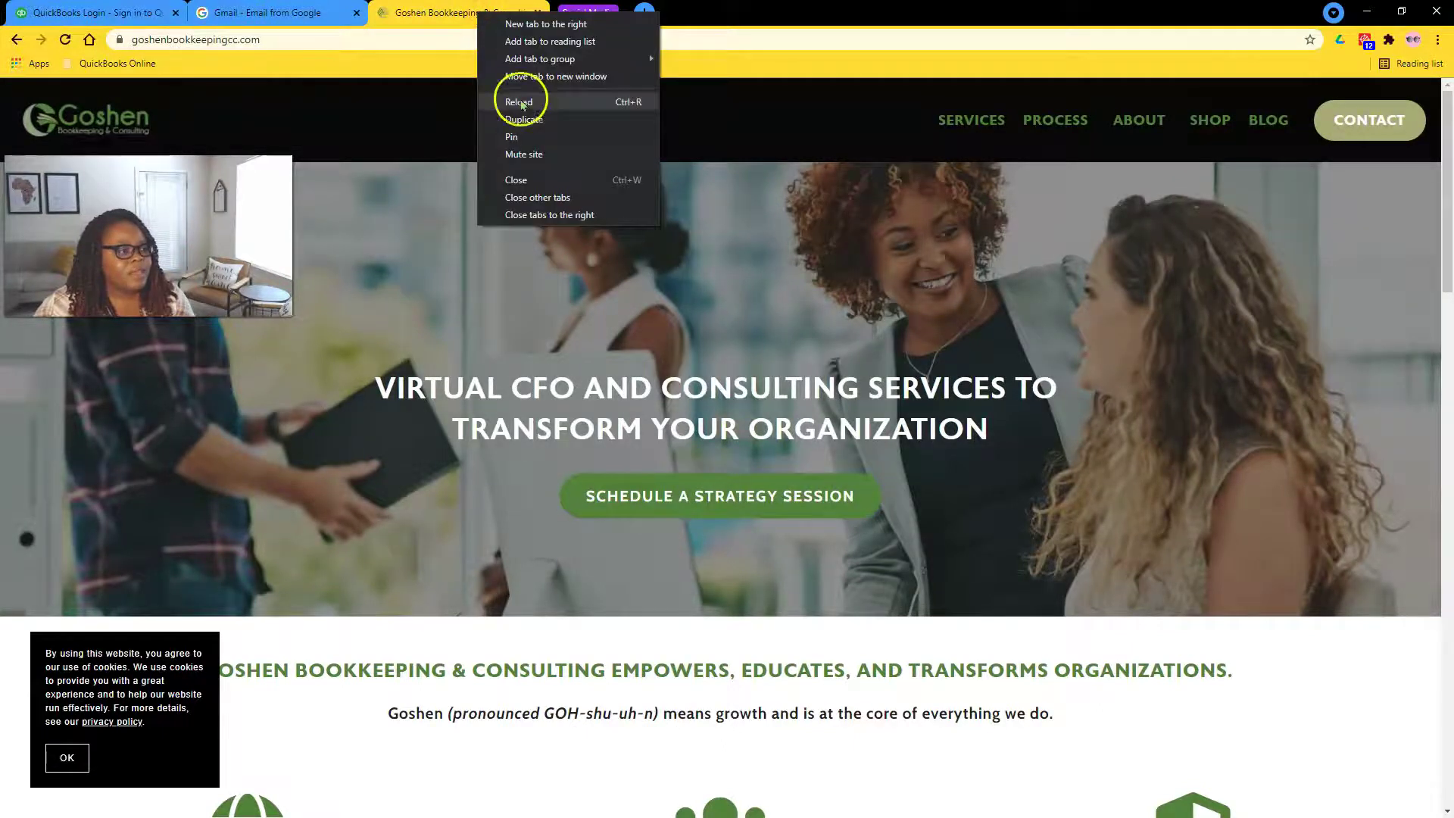
mouse_move(544, 63)
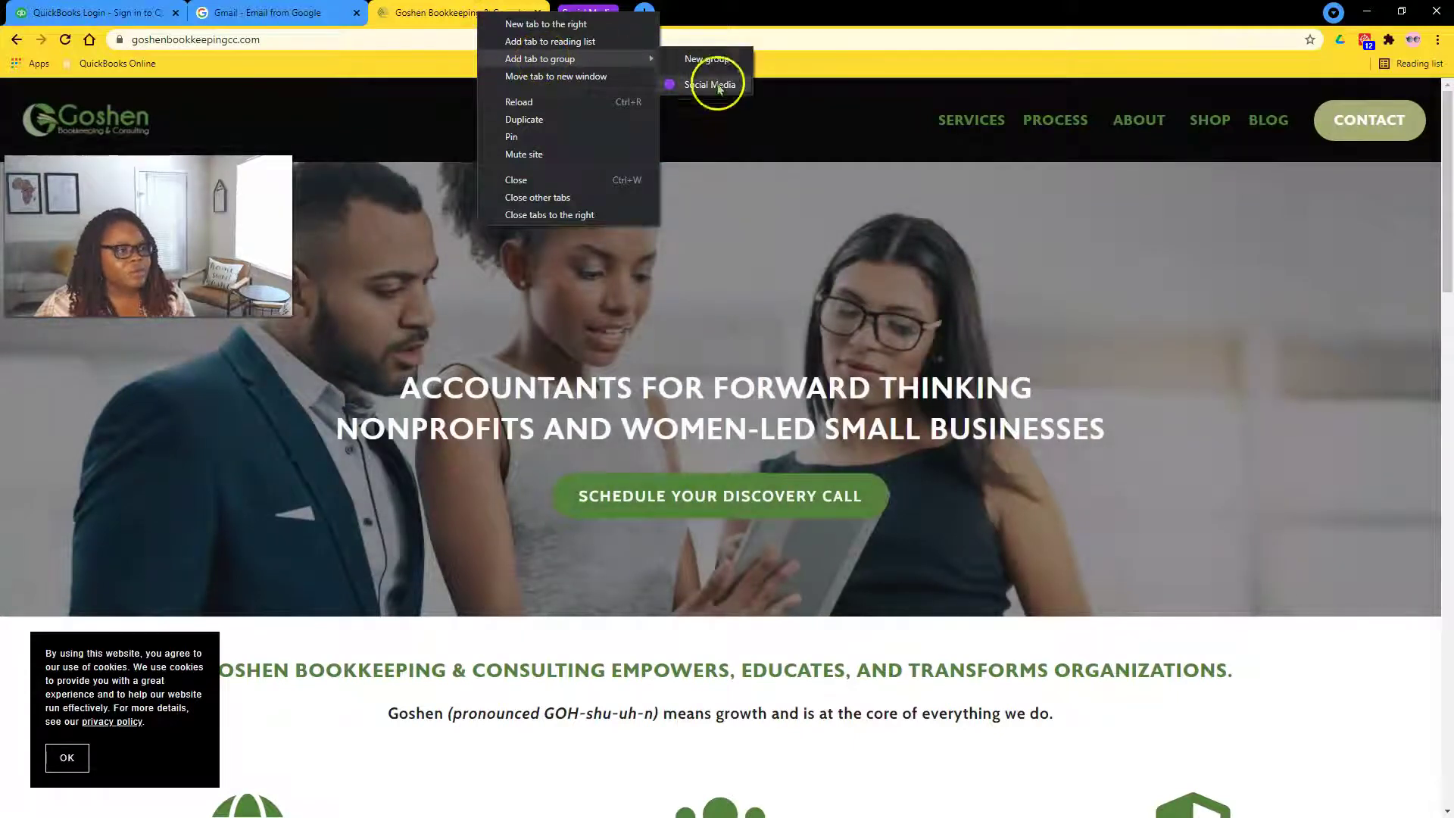
left_click(709, 59)
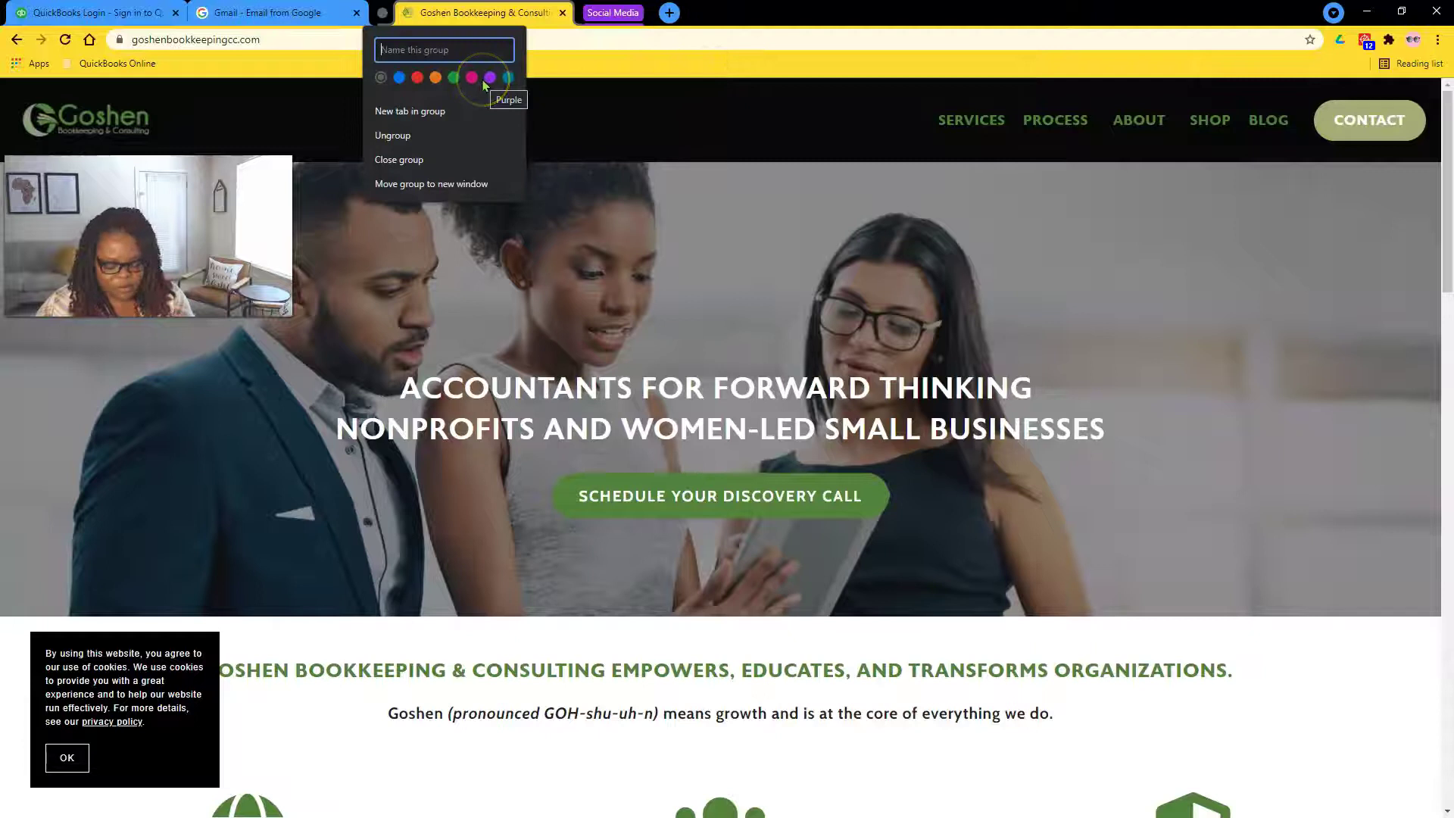
type("Goshen ")
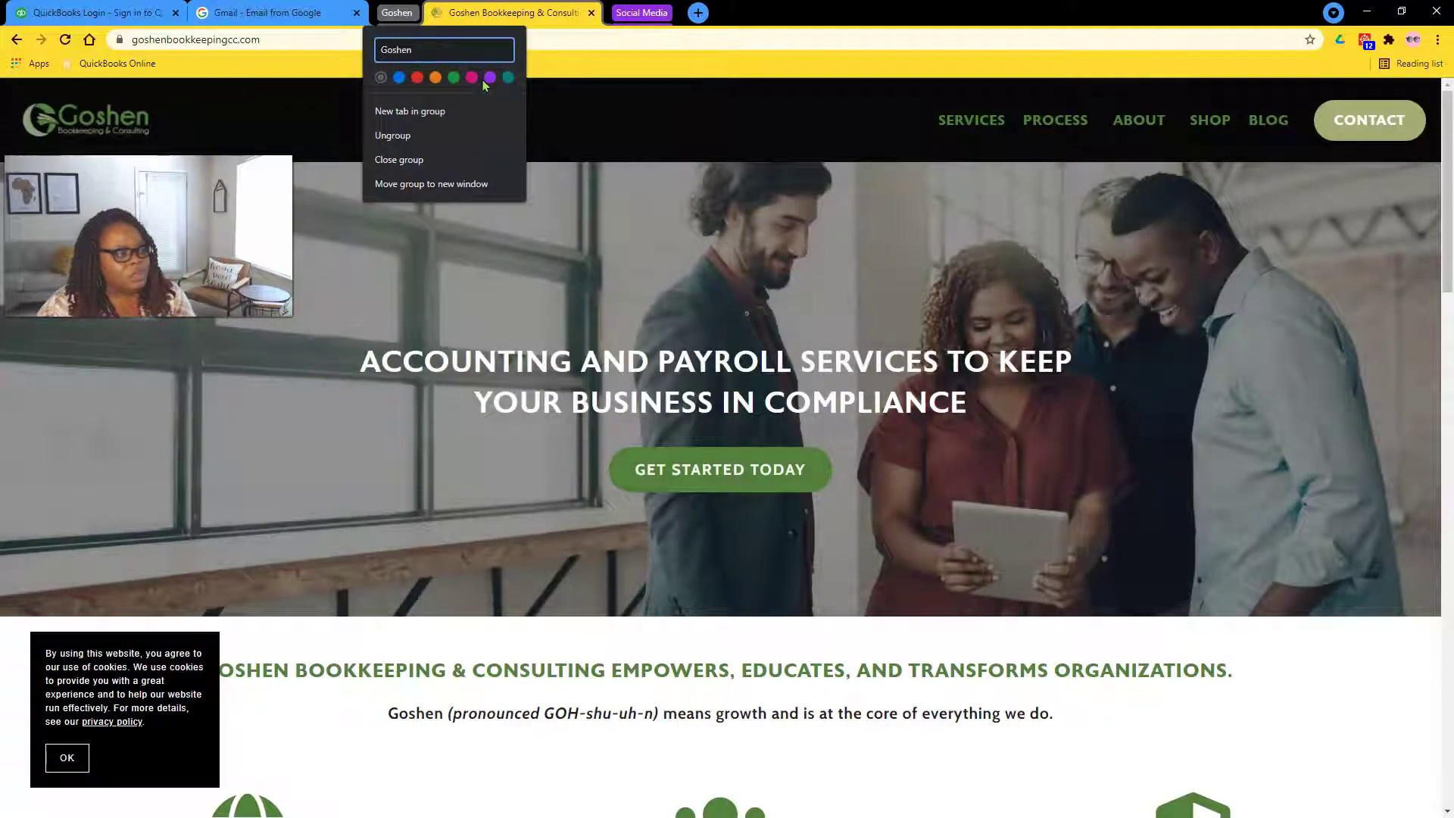
type("Work")
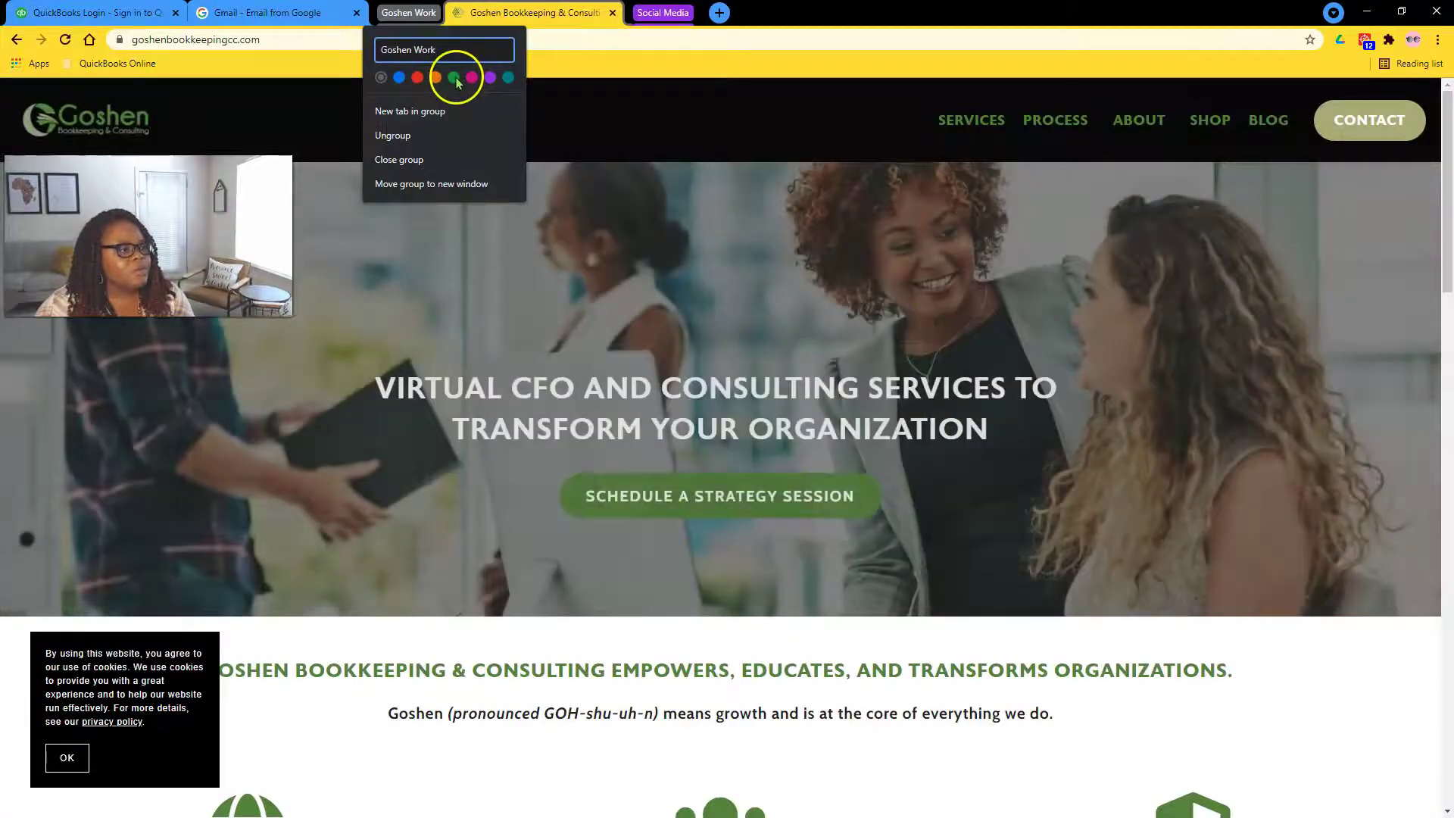
left_click(454, 78)
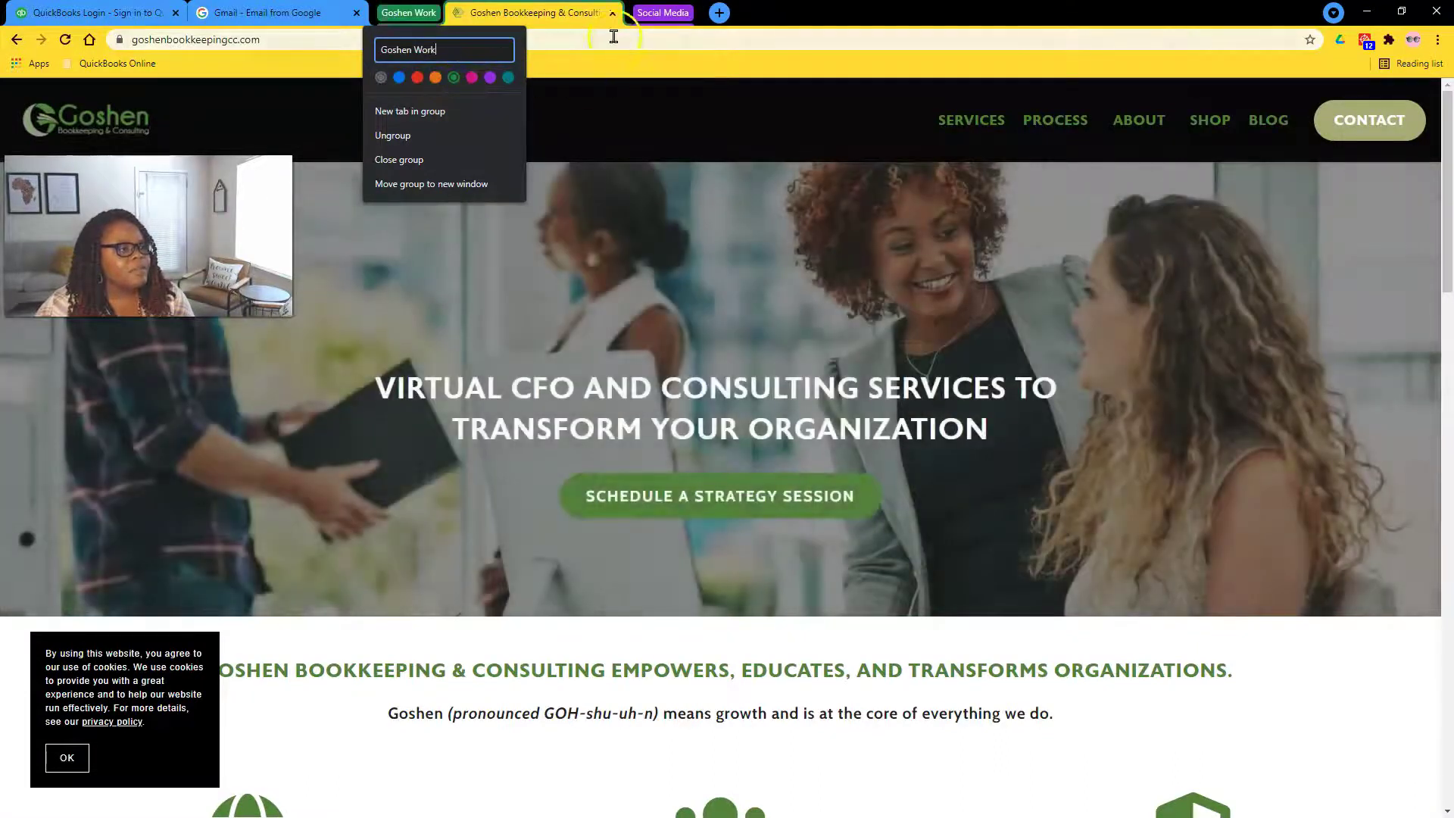
left_click(614, 75)
Step: Move the Gmail tab into the Goshen Work group and collapse the group
left_click_drag(285, 17, 334, 23)
right_click(331, 21)
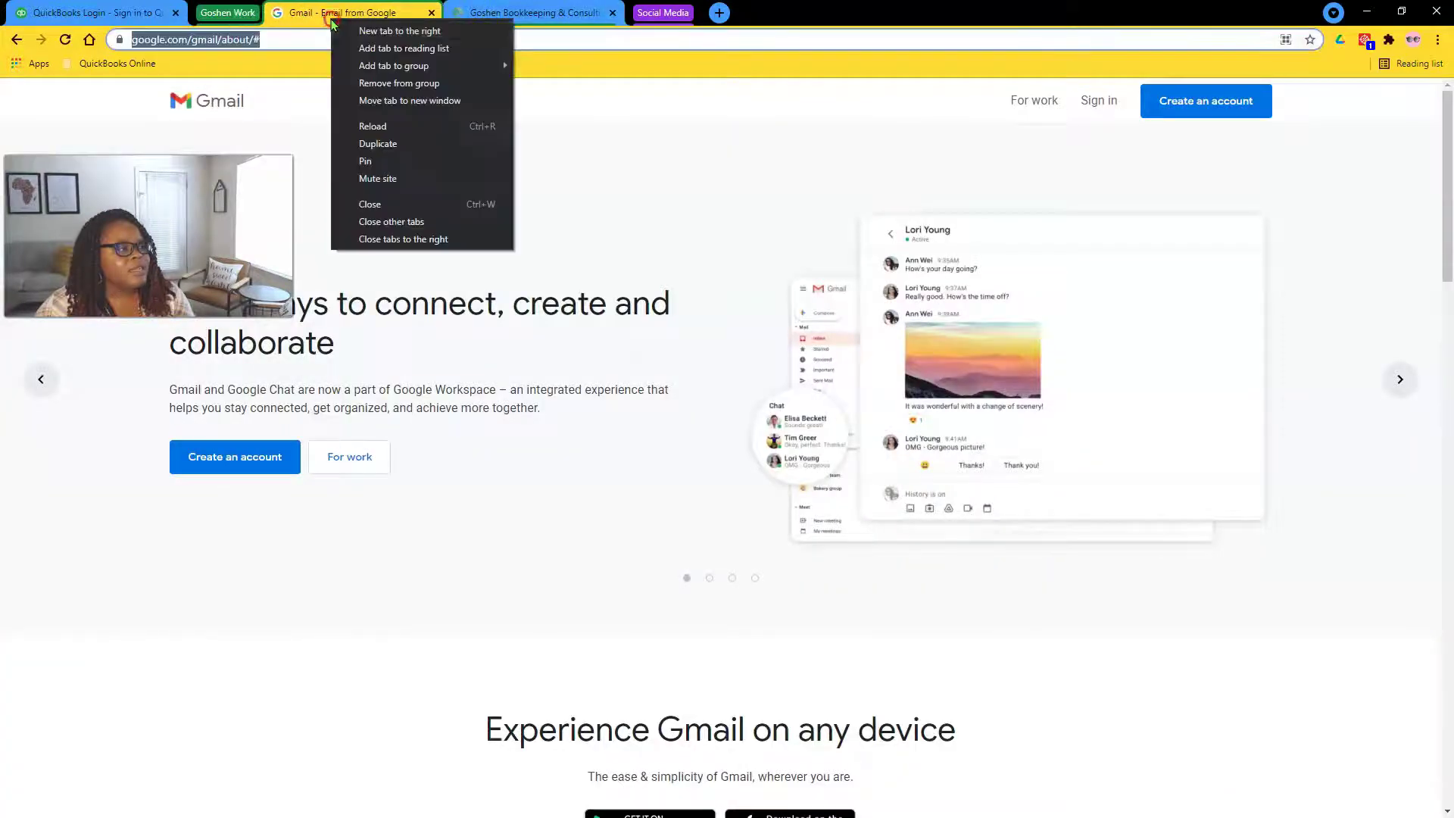
mouse_move(445, 67)
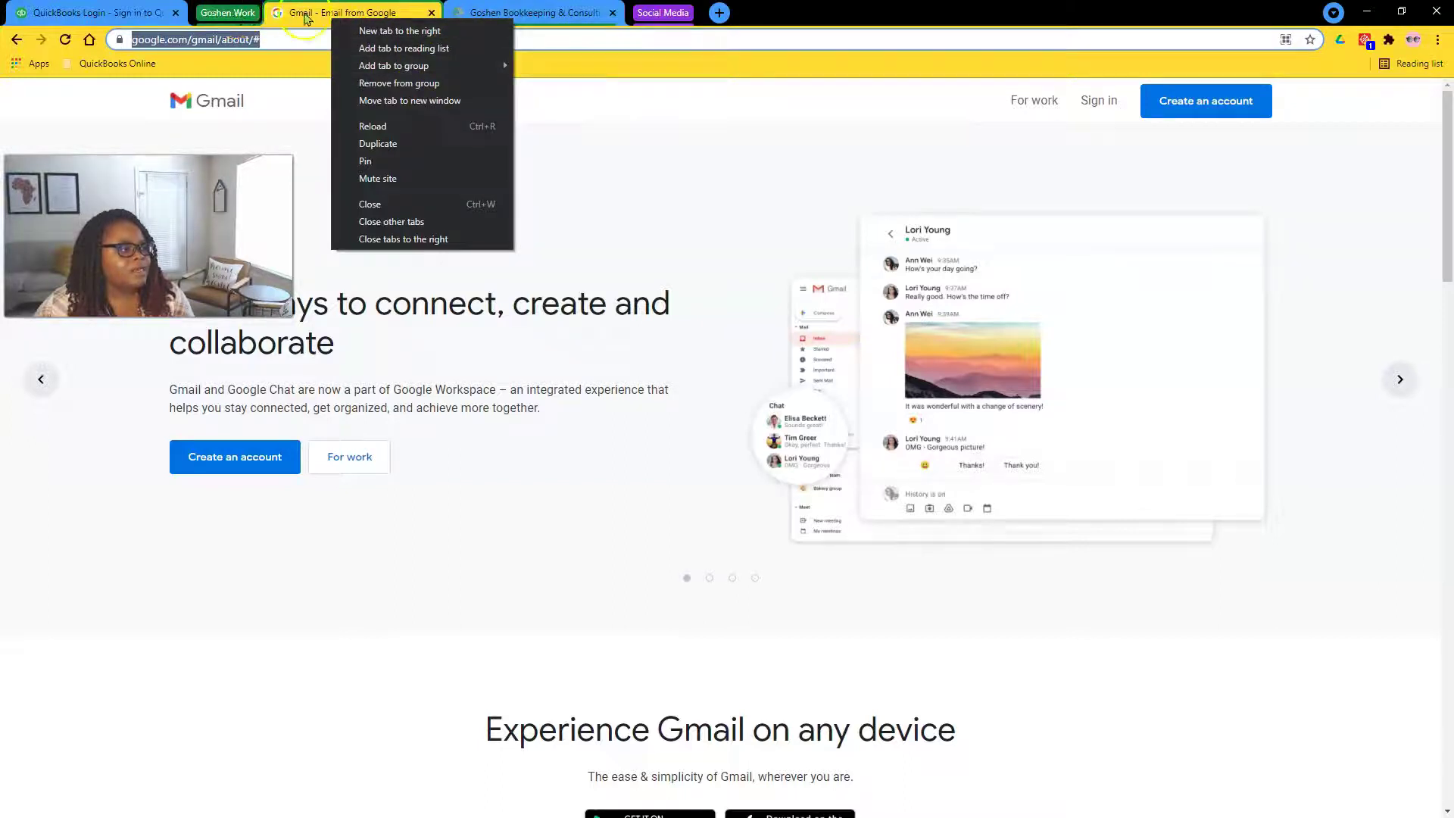
left_click(300, 14)
left_click(228, 13)
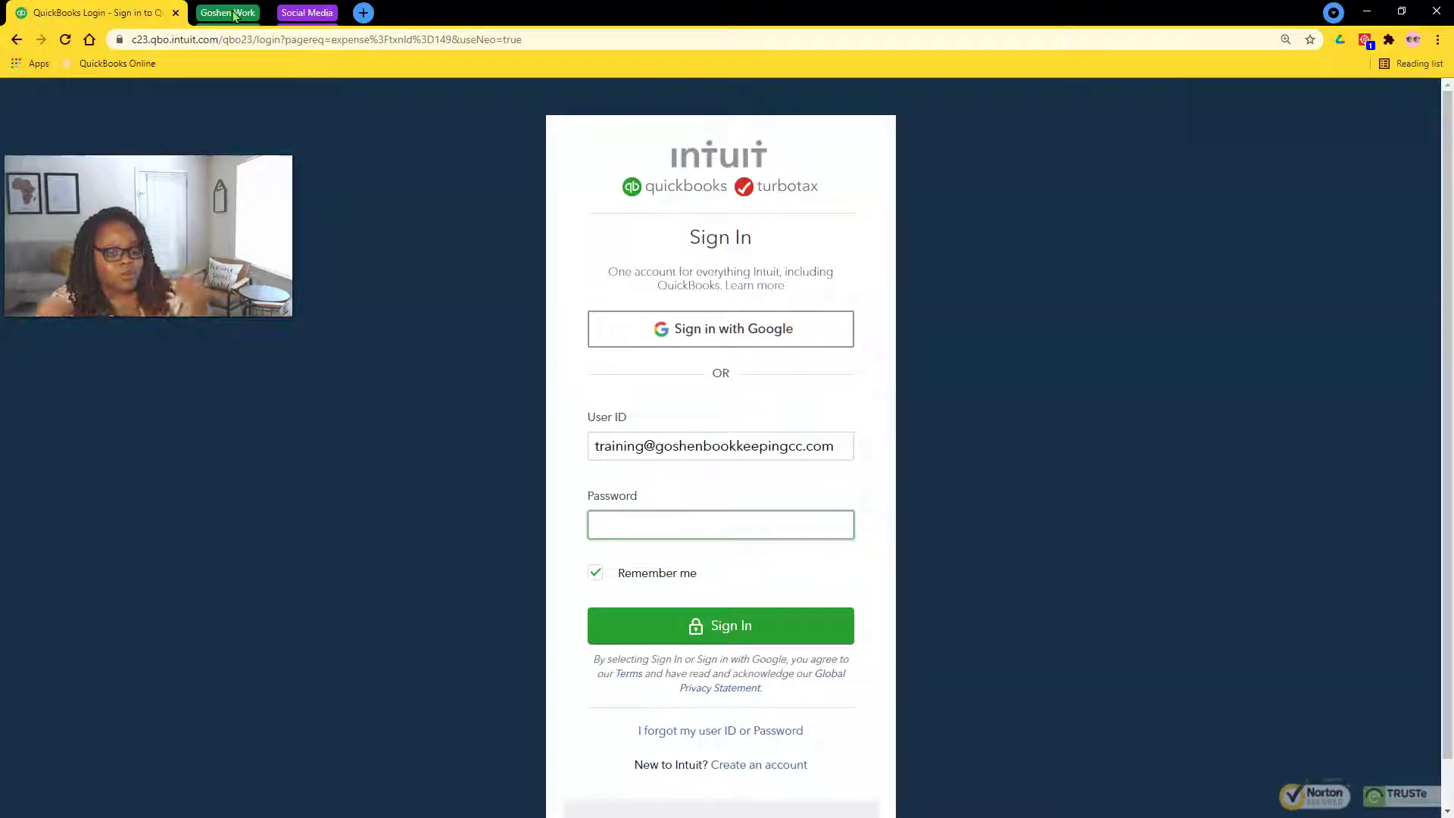
Step: Open an extra blank tab, and put the QuickBooks Login tab in a new tab group
left_click(363, 13)
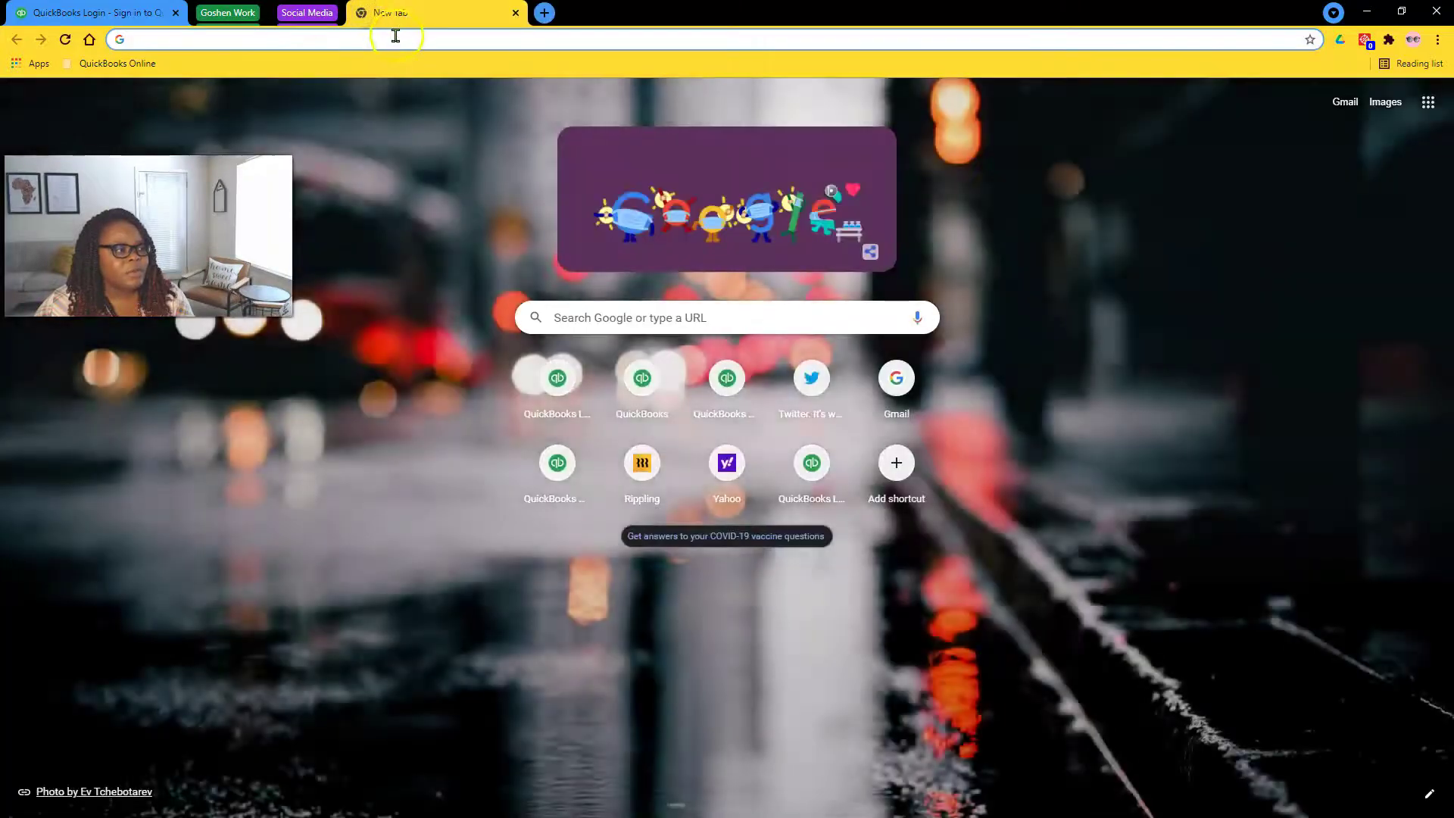
type("f")
left_click(99, 13)
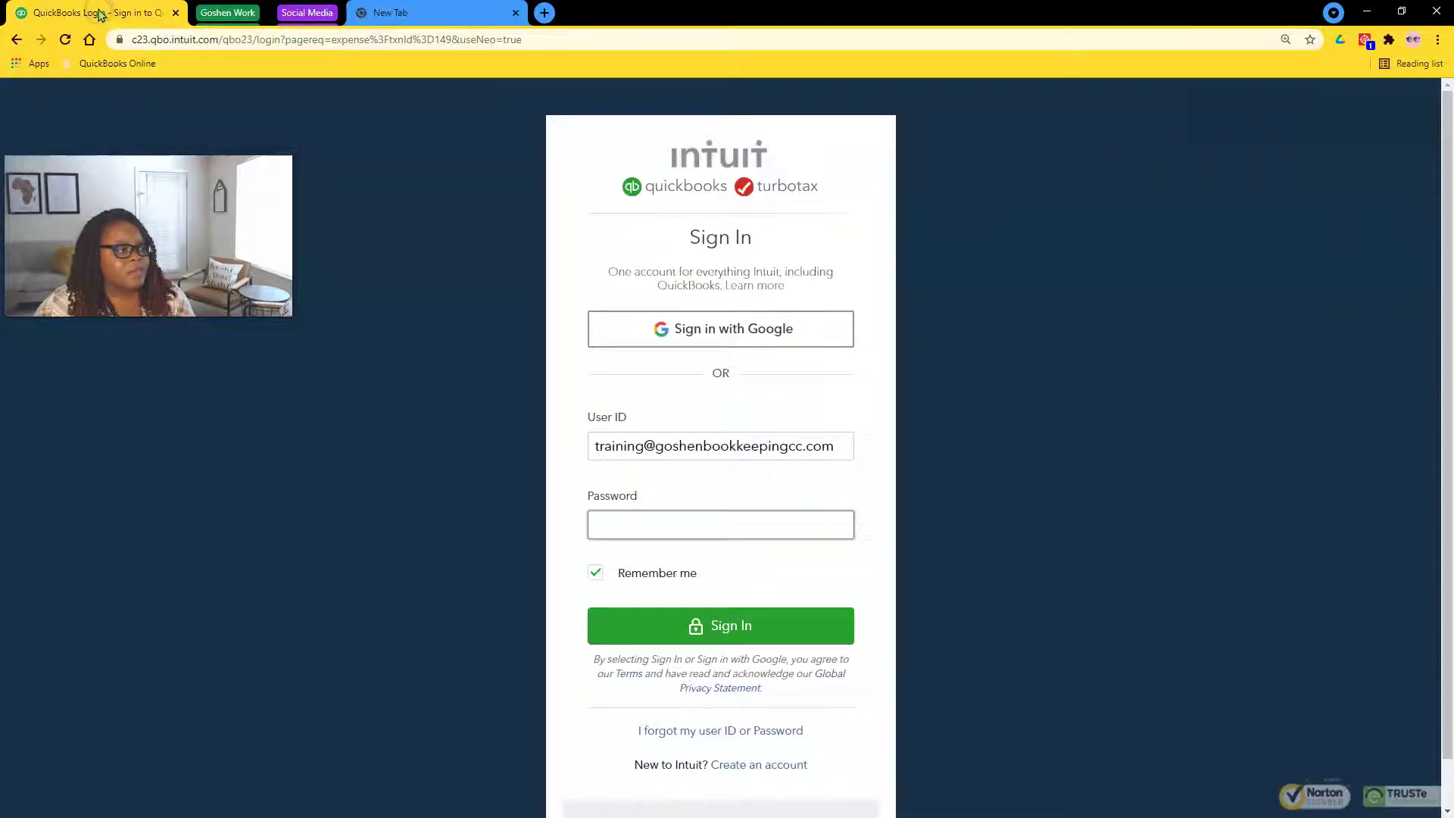
right_click(100, 15)
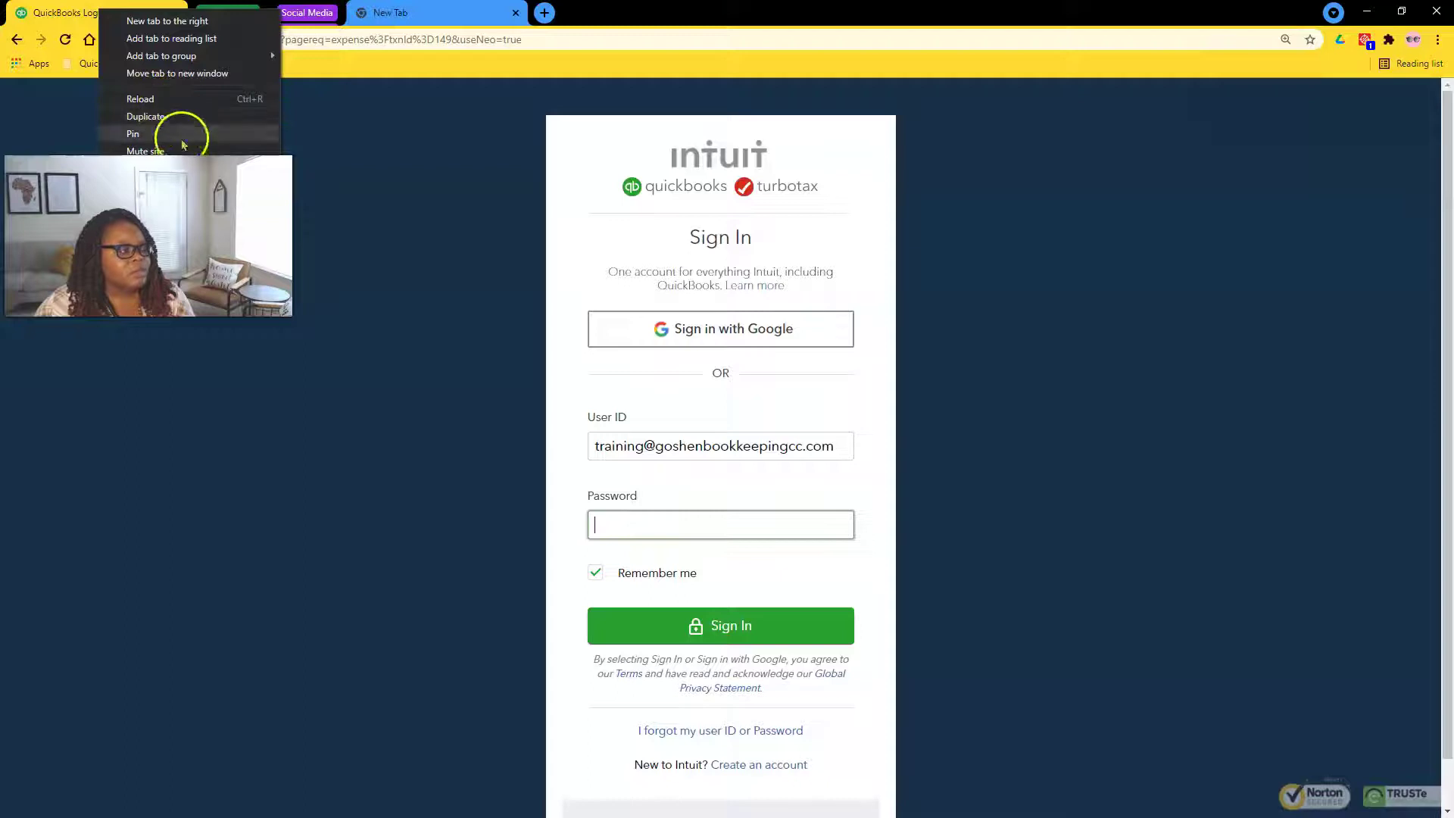
mouse_move(181, 56)
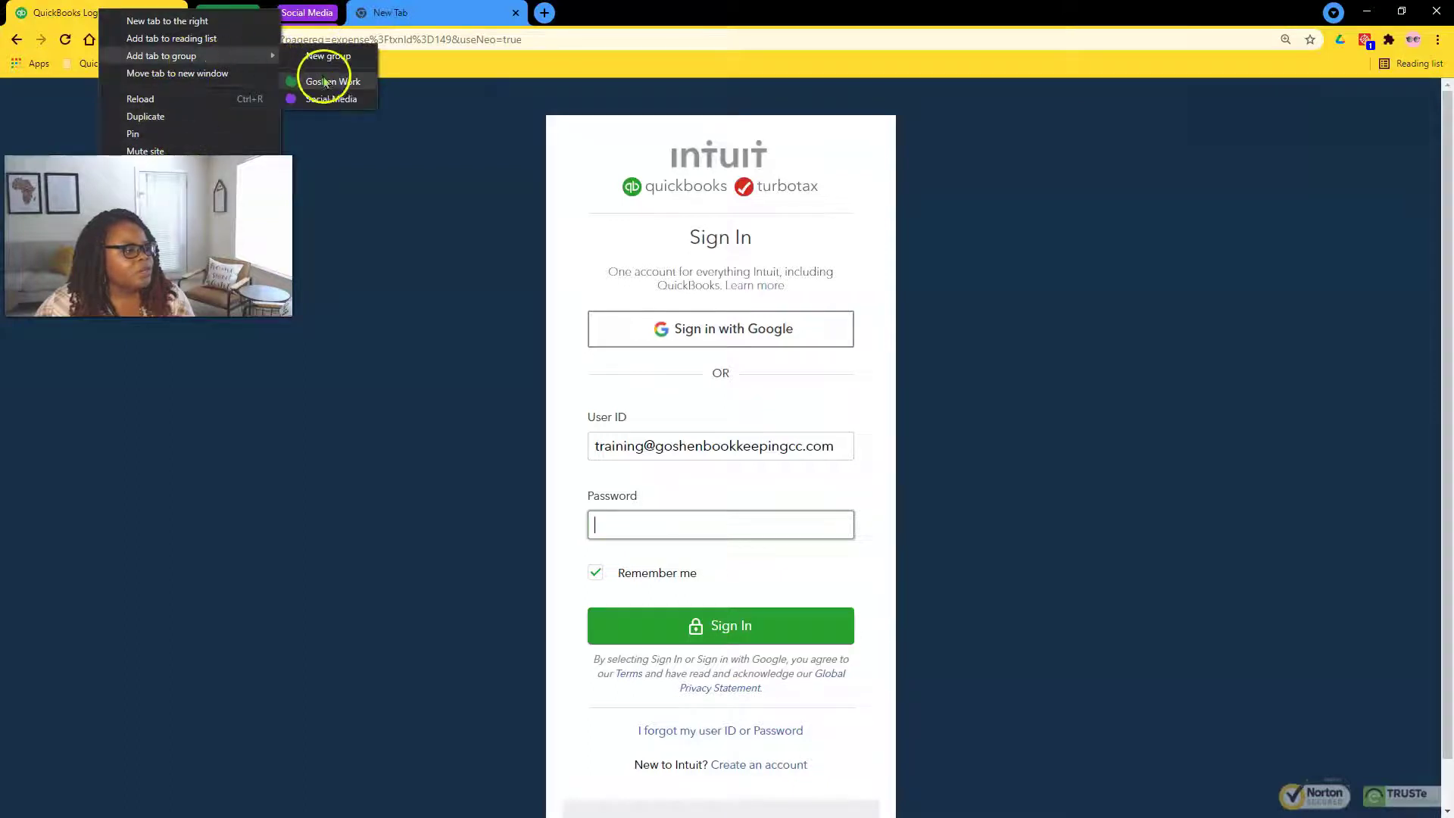
left_click(327, 58)
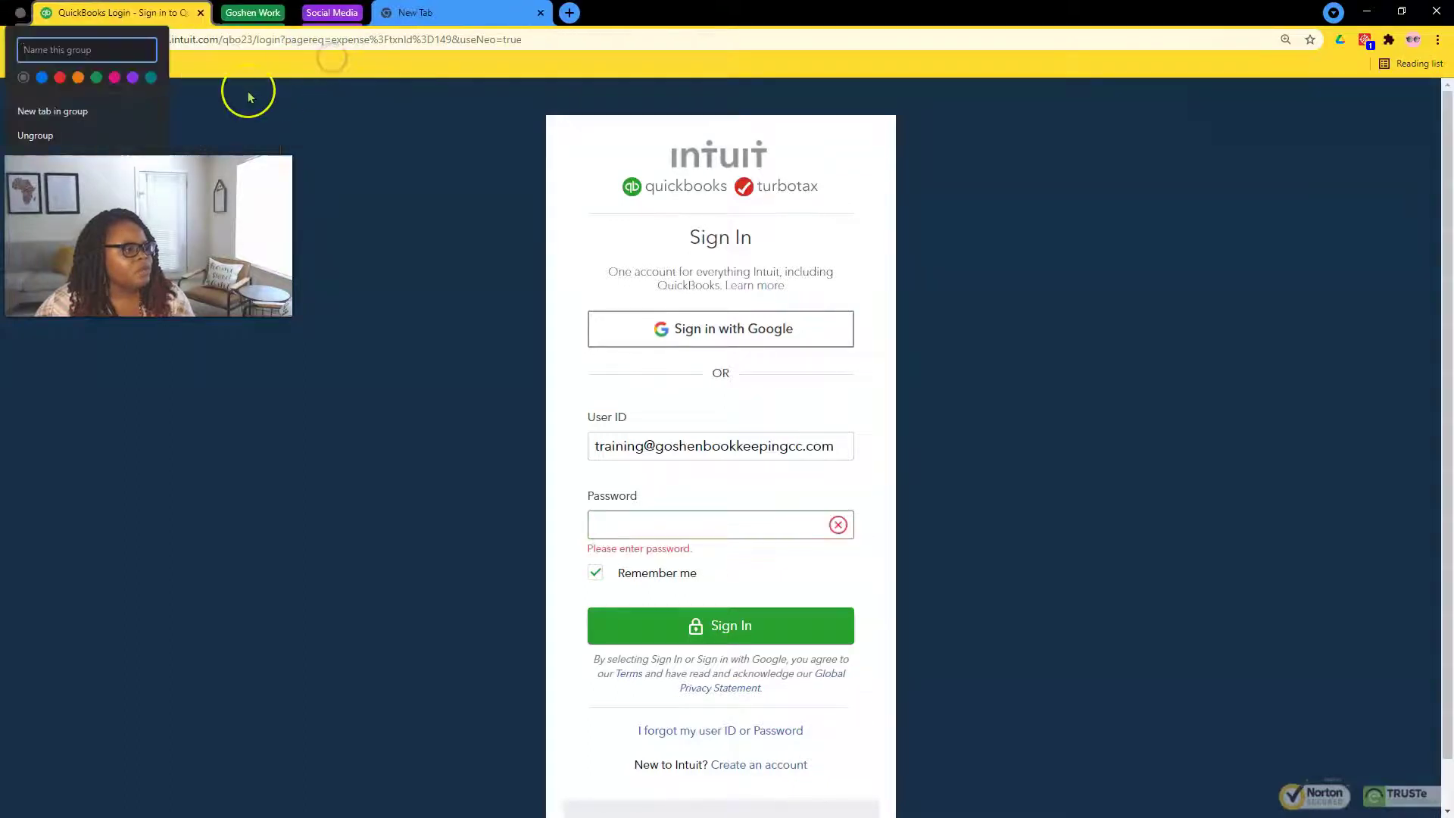
Step: Name the QuickBooks tab's group "Client Accounting Work" in orange and collapse it
type("Accoun")
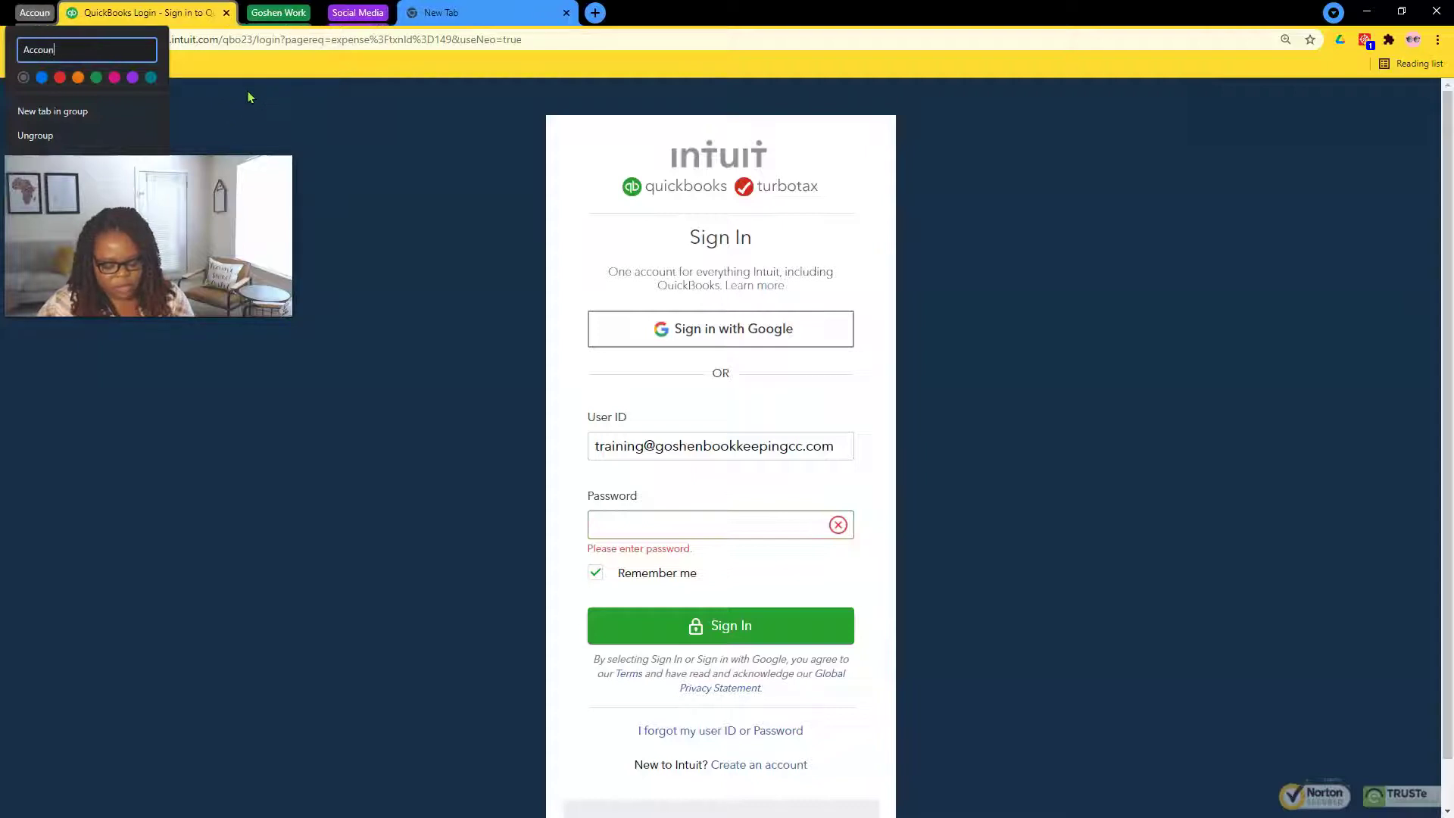
type("ting Work")
left_click(26, 49)
type("Client")
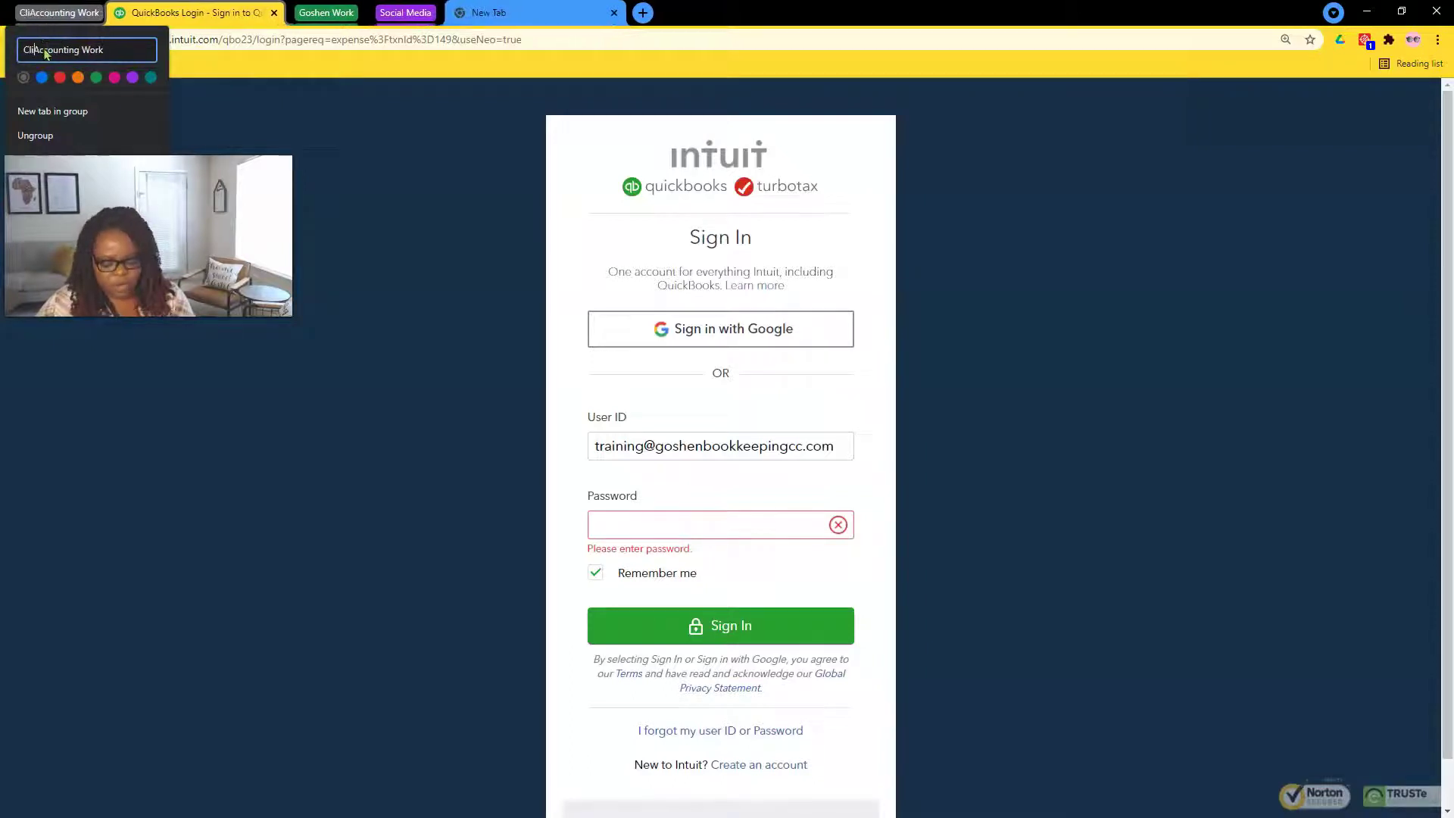
left_click(79, 77)
left_click(448, 114)
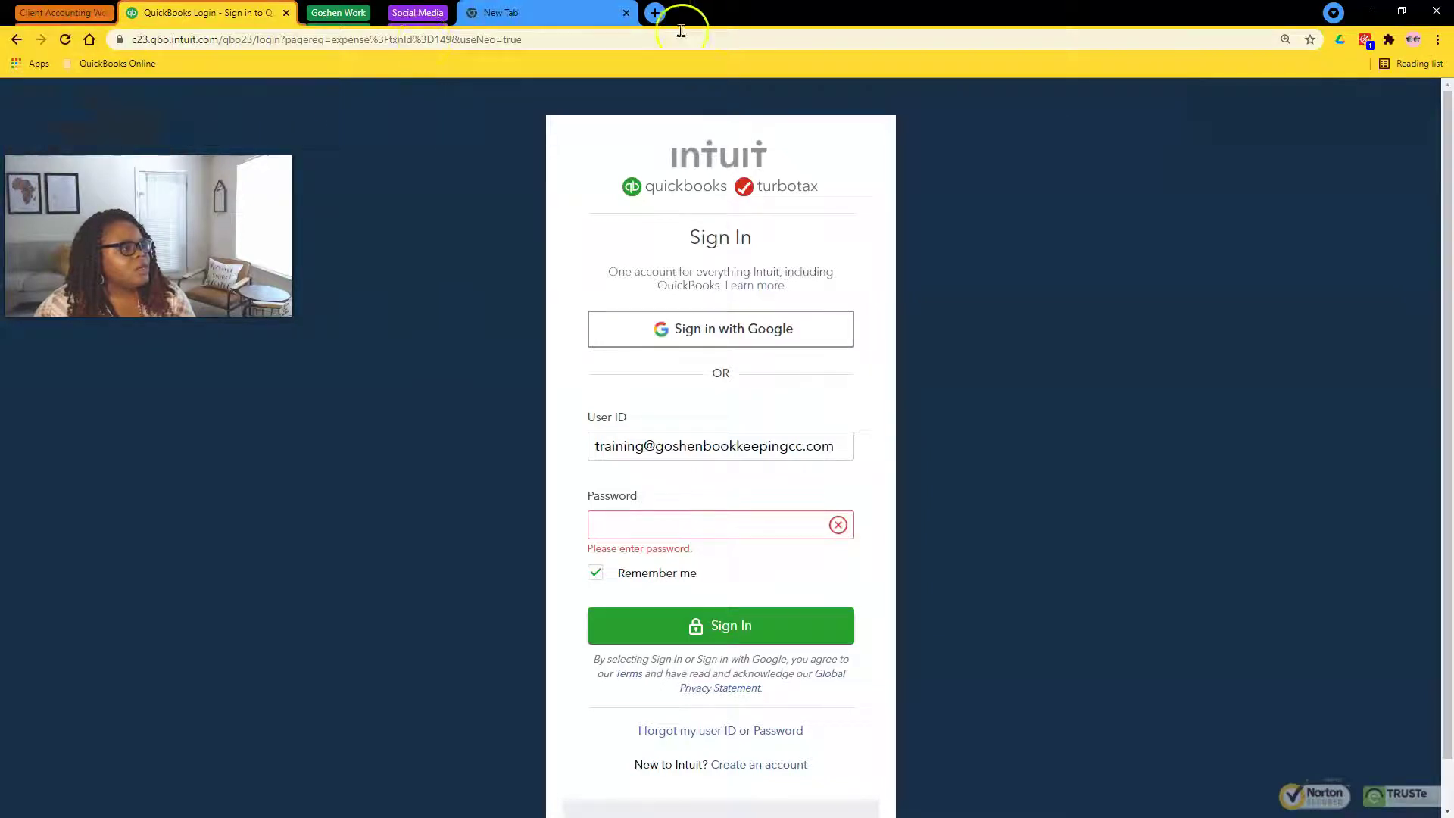
left_click(64, 12)
left_click(223, 108)
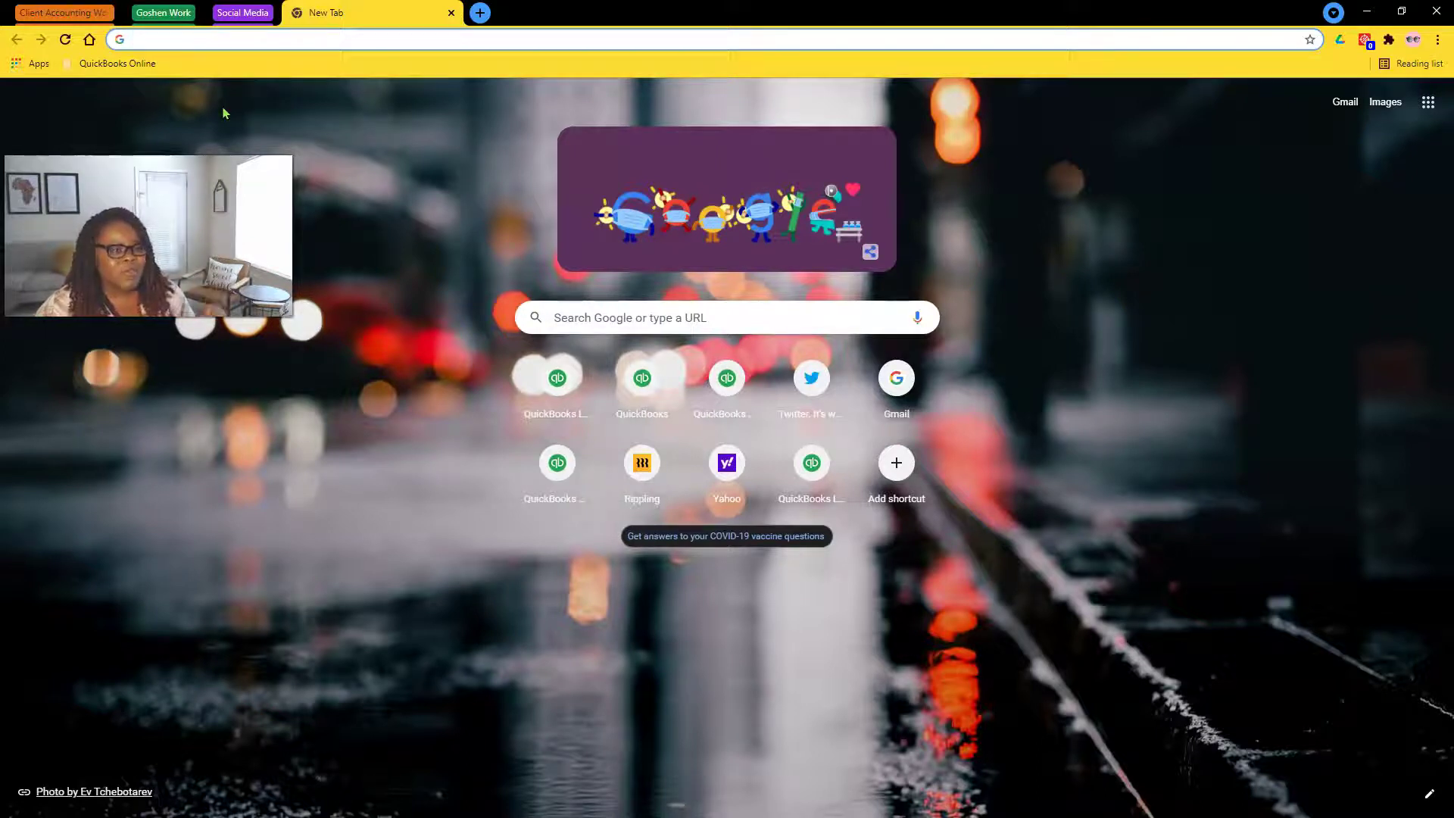
Step: Expand and re-collapse the Social Media group to view its tabs, and open the reading list
left_click(239, 15)
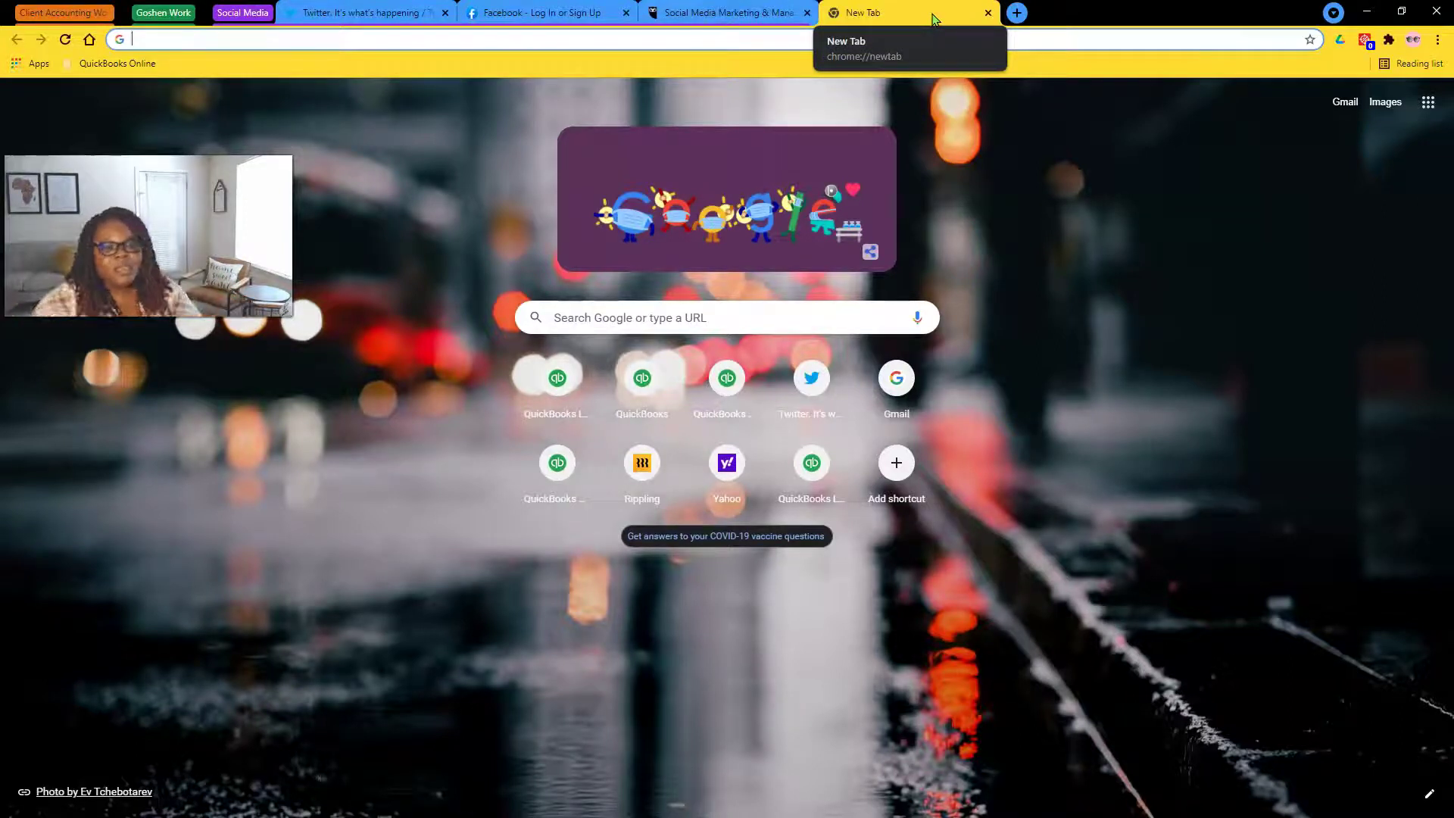
left_click(242, 13)
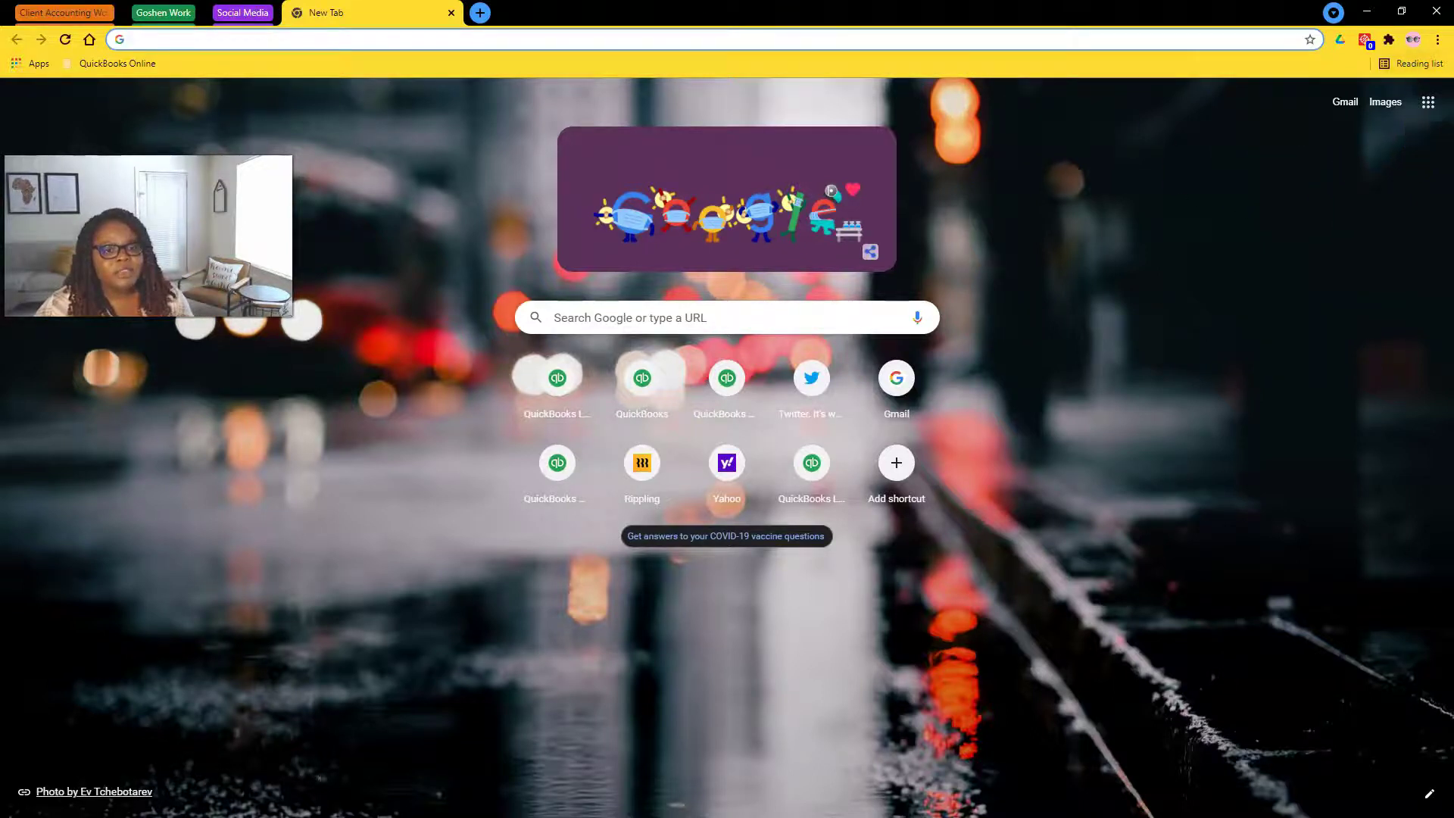
key("alt+Tab")
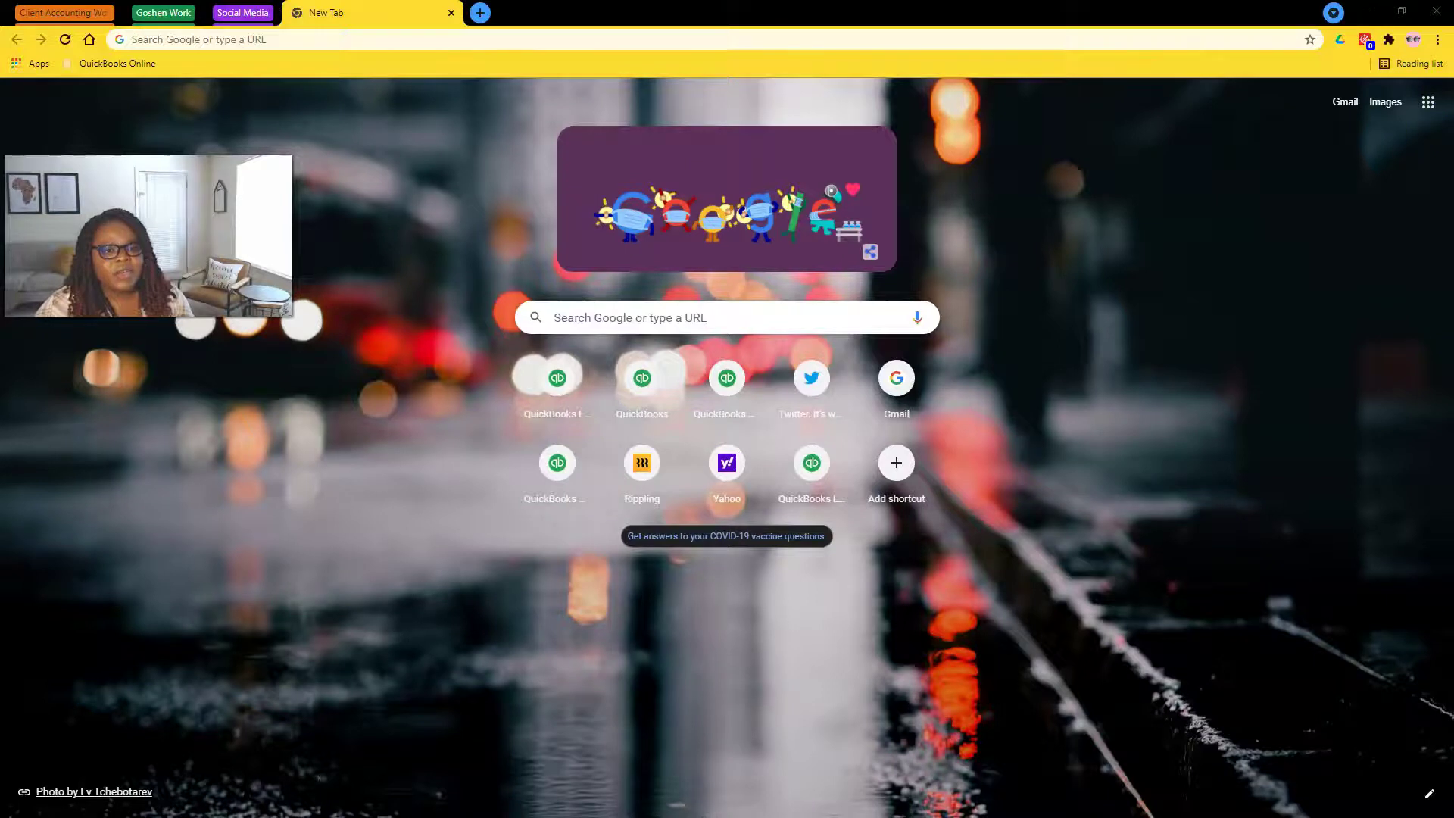
left_click(1414, 65)
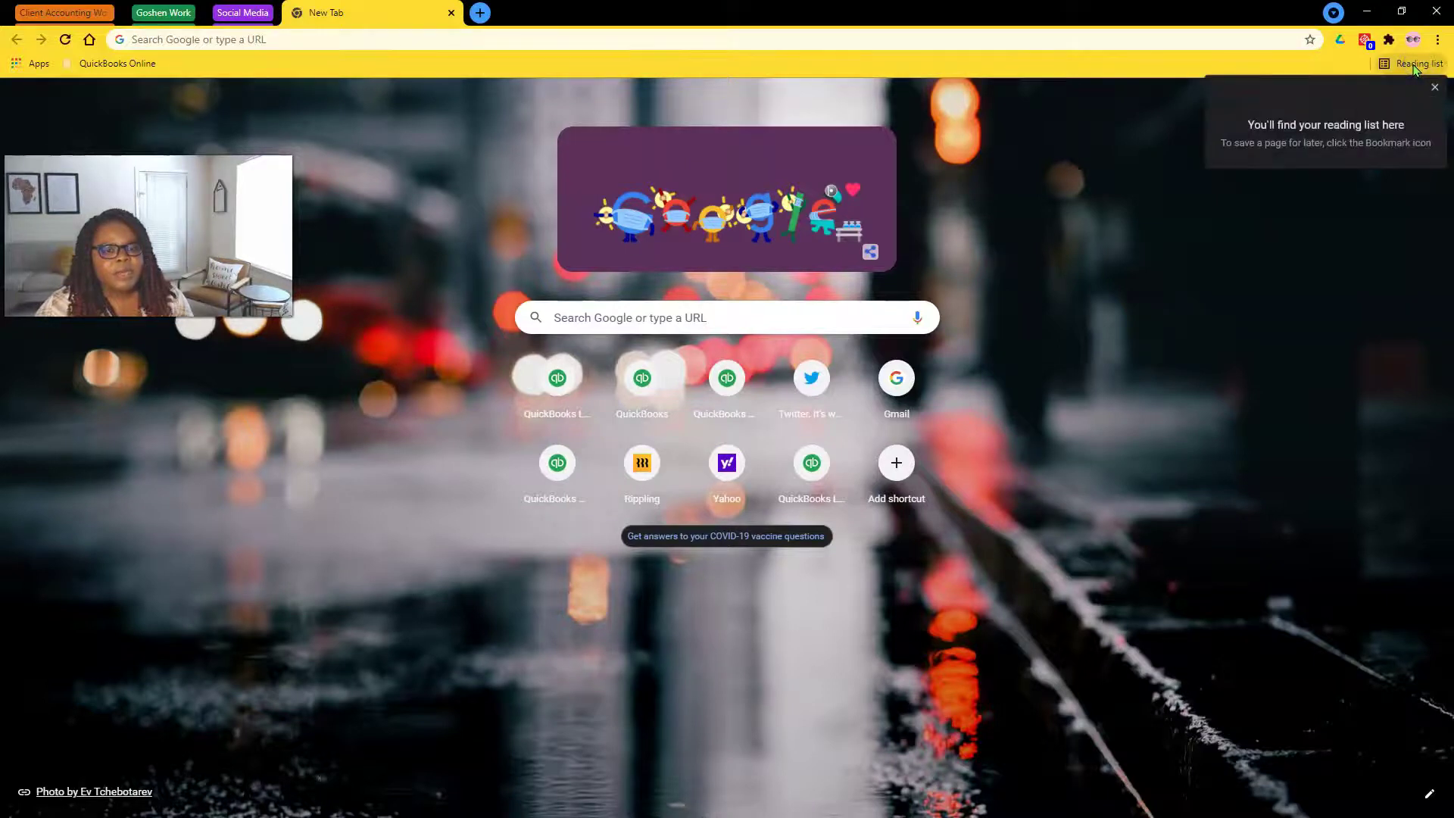
Step: Search Google for "Intuit firm of the future blog" in another new tab
left_click(480, 12)
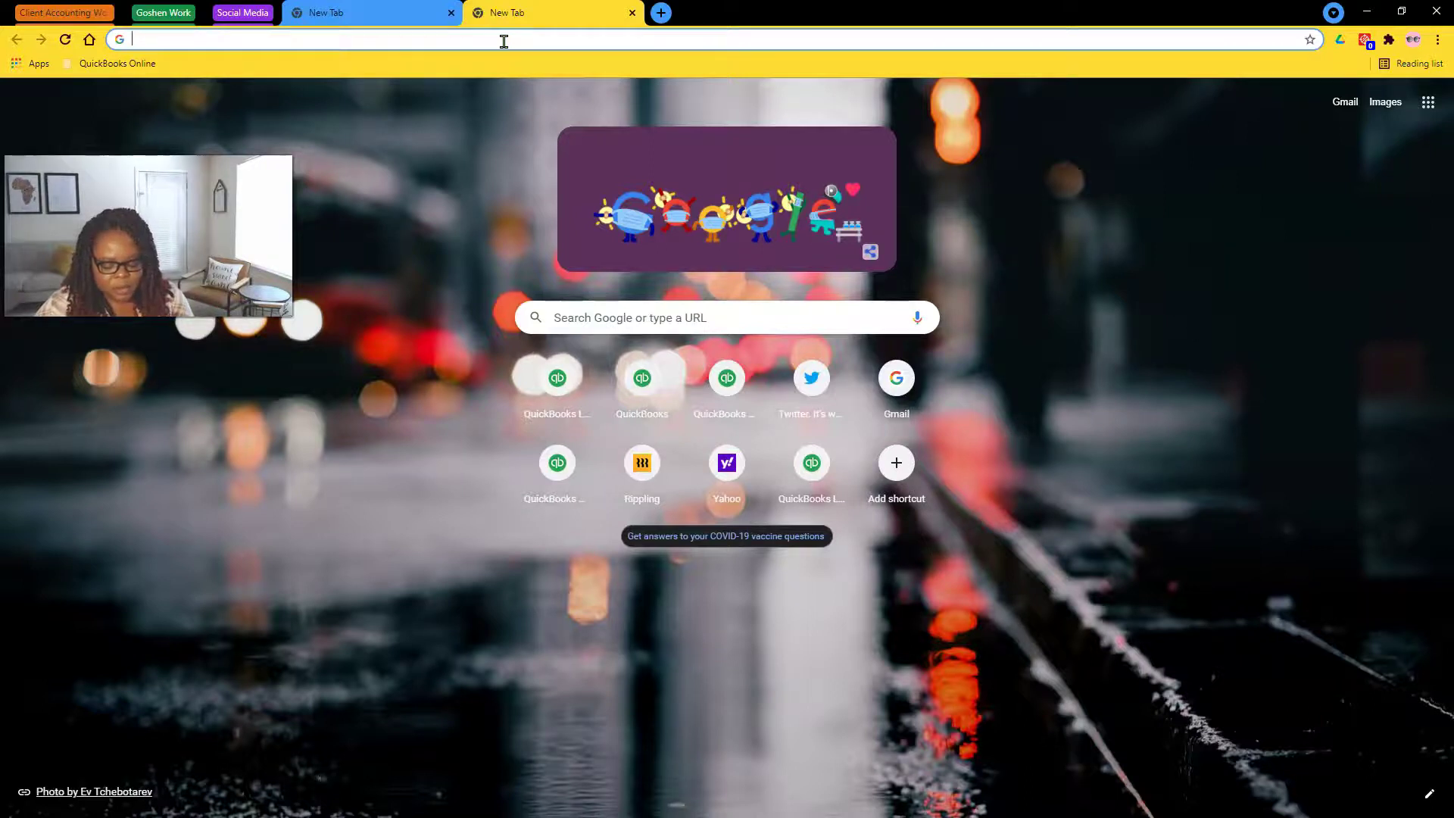
type("i")
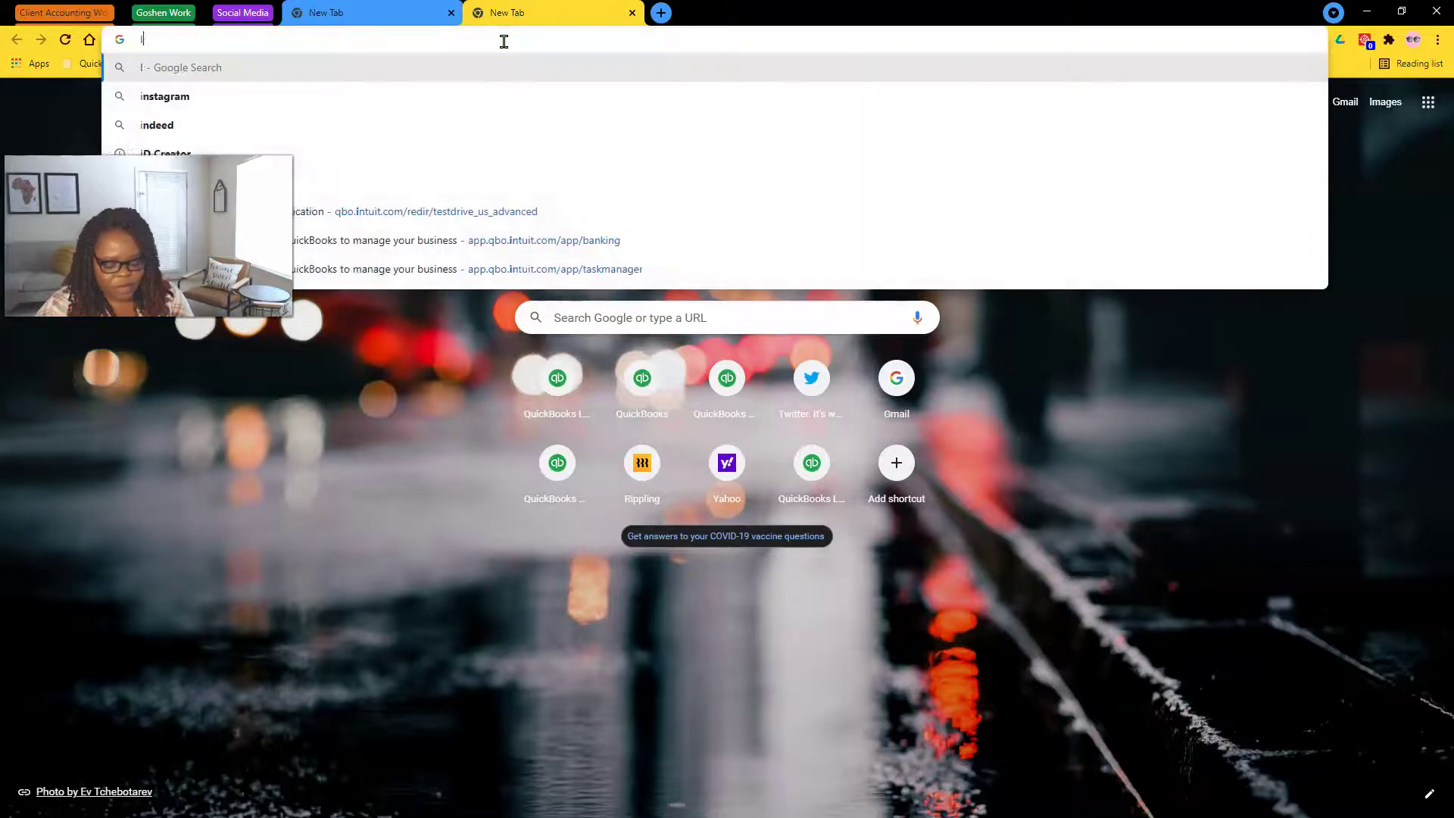
type("ntuit firm")
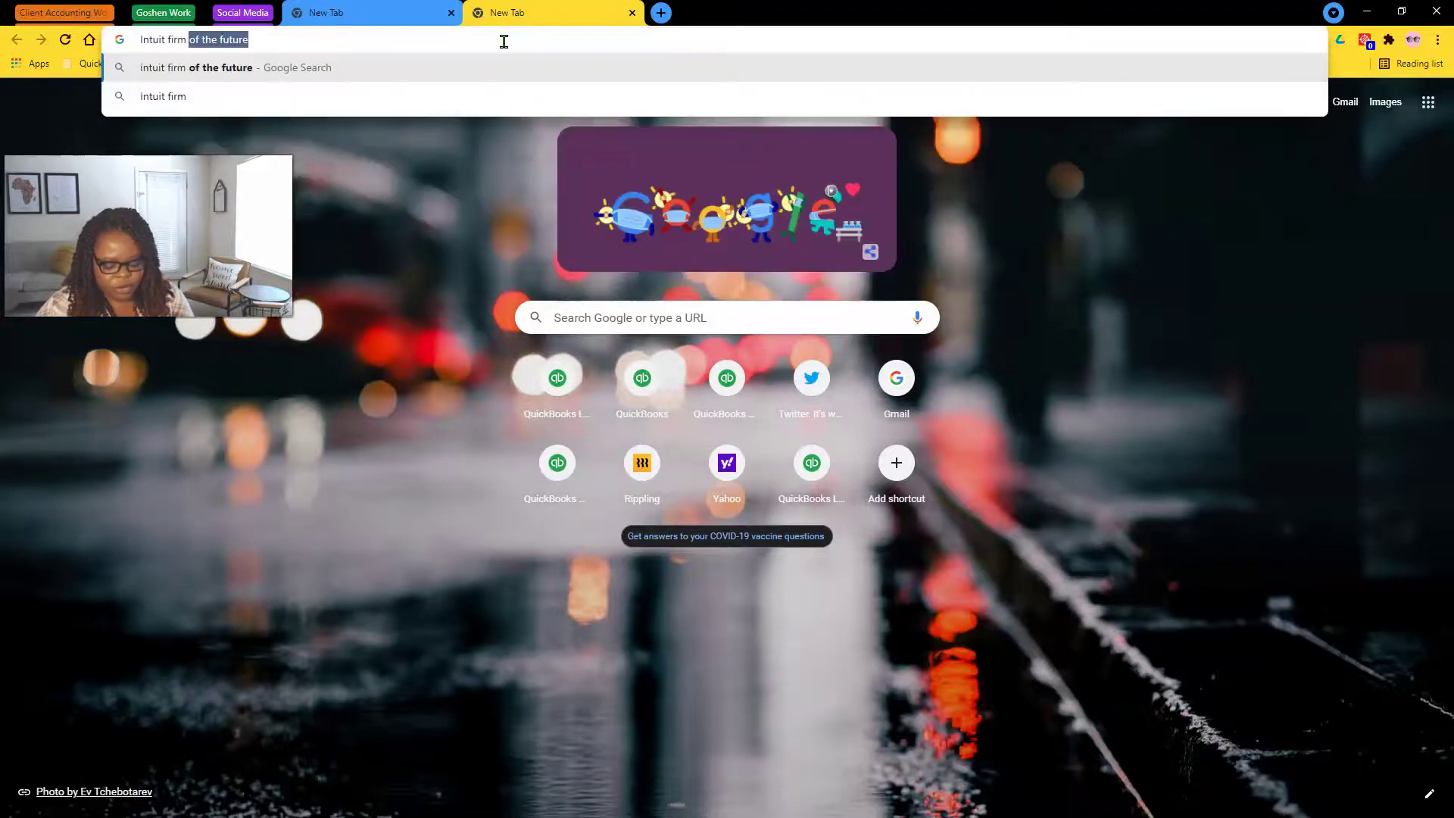
type(" of the ")
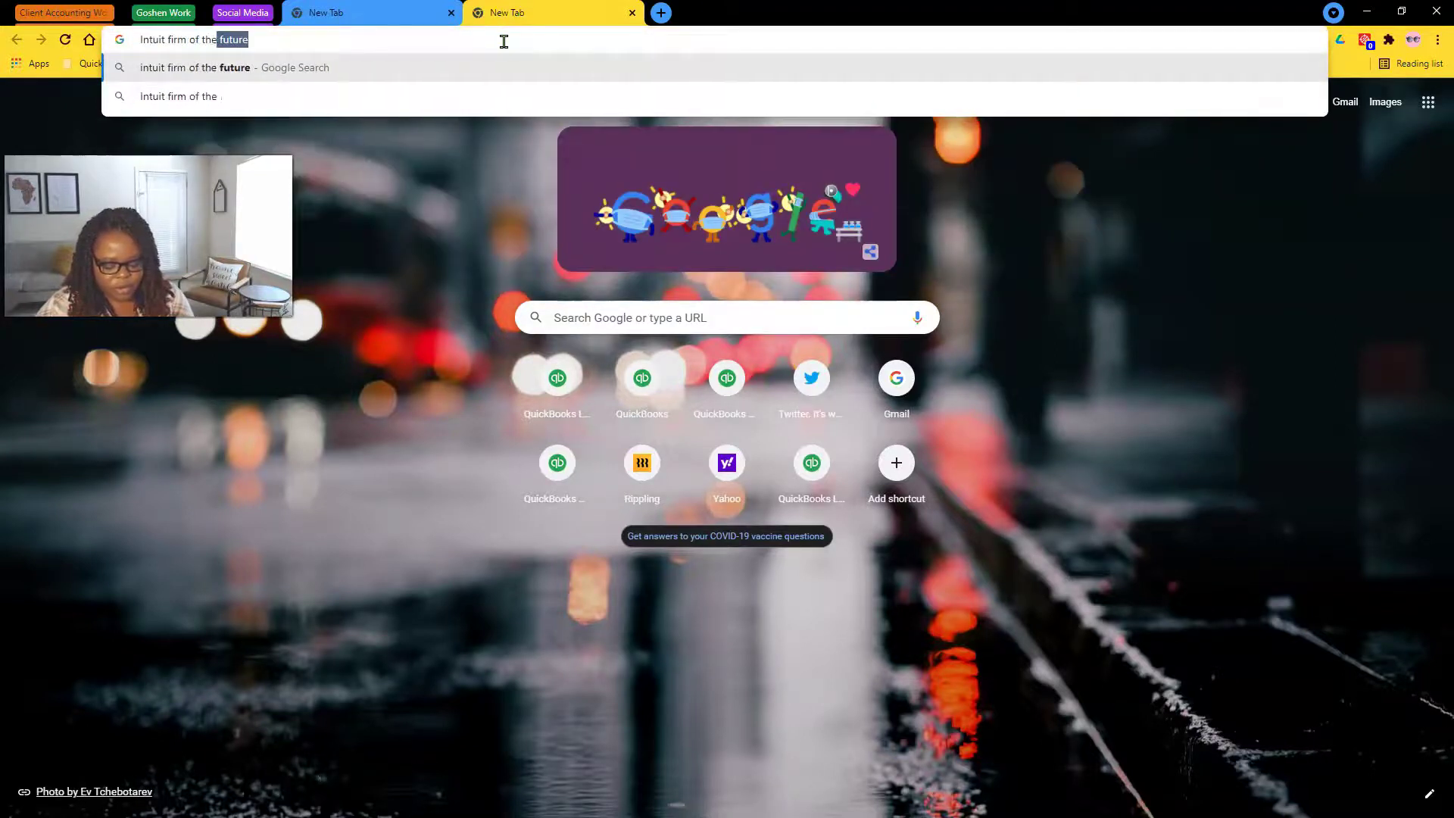
type("future blog")
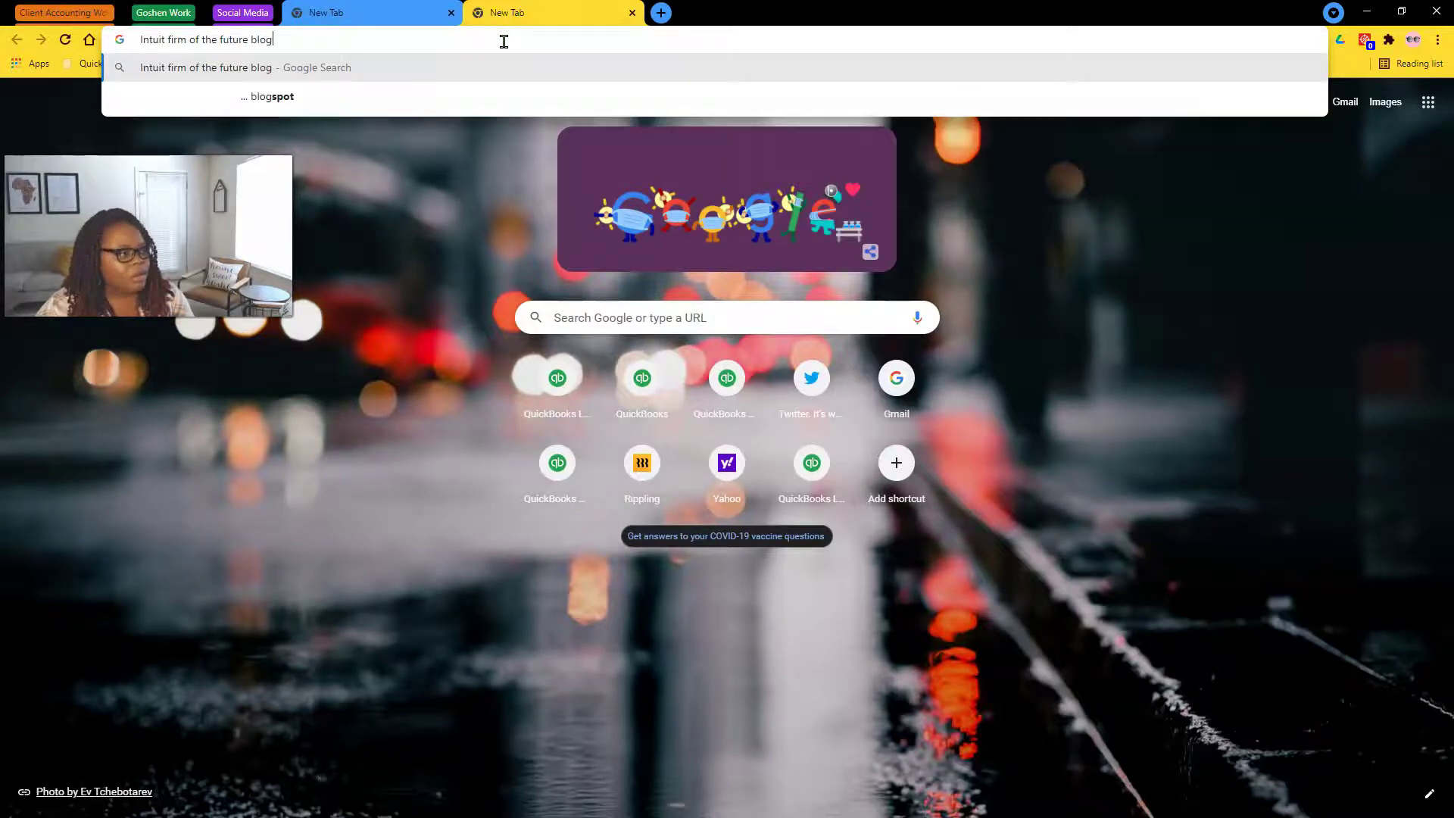
key("Return")
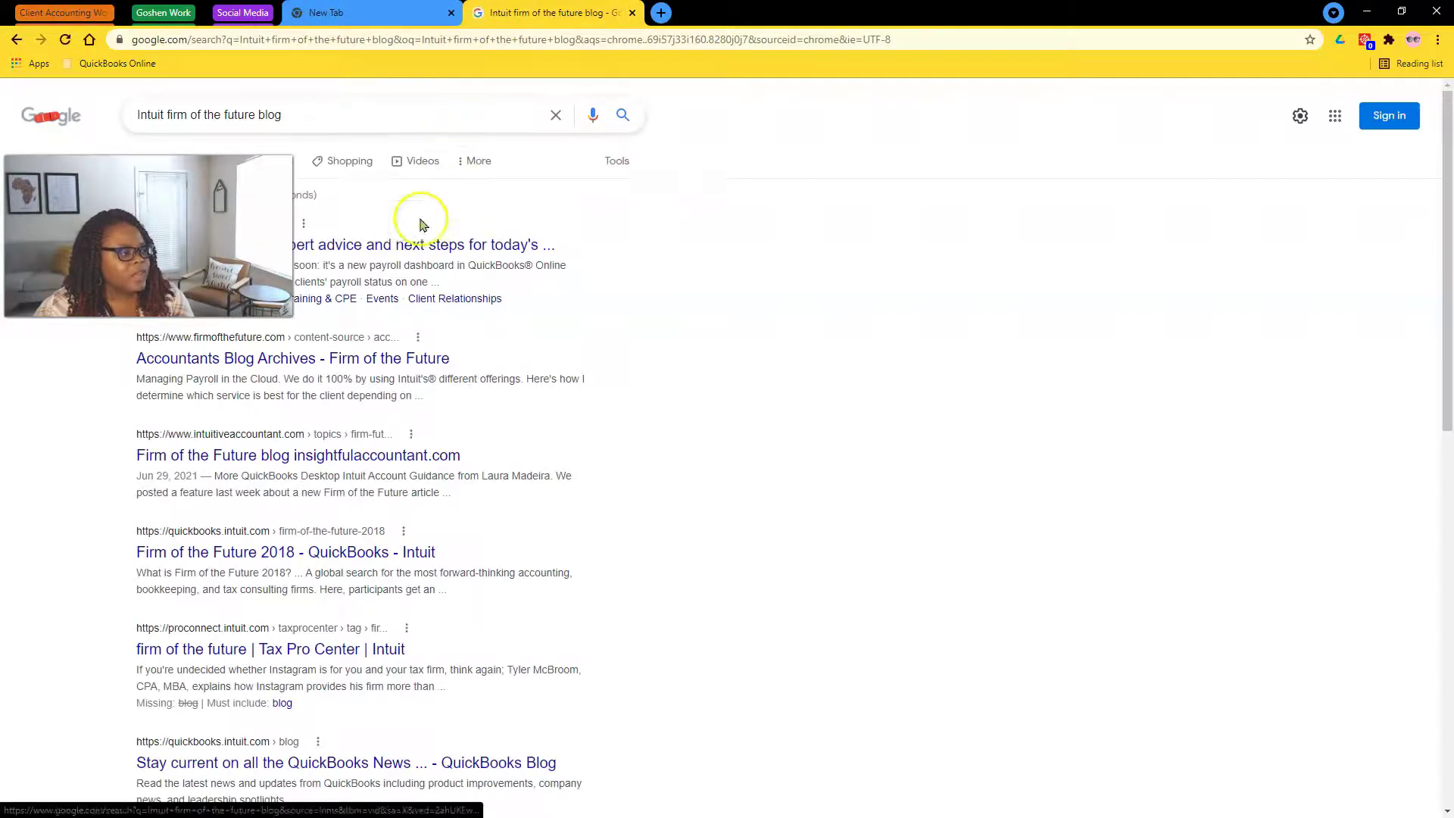
Step: Open the Firm of the Future site from the results and go to its article on the new QuickBooks Online payroll status dashboard
left_click(454, 239)
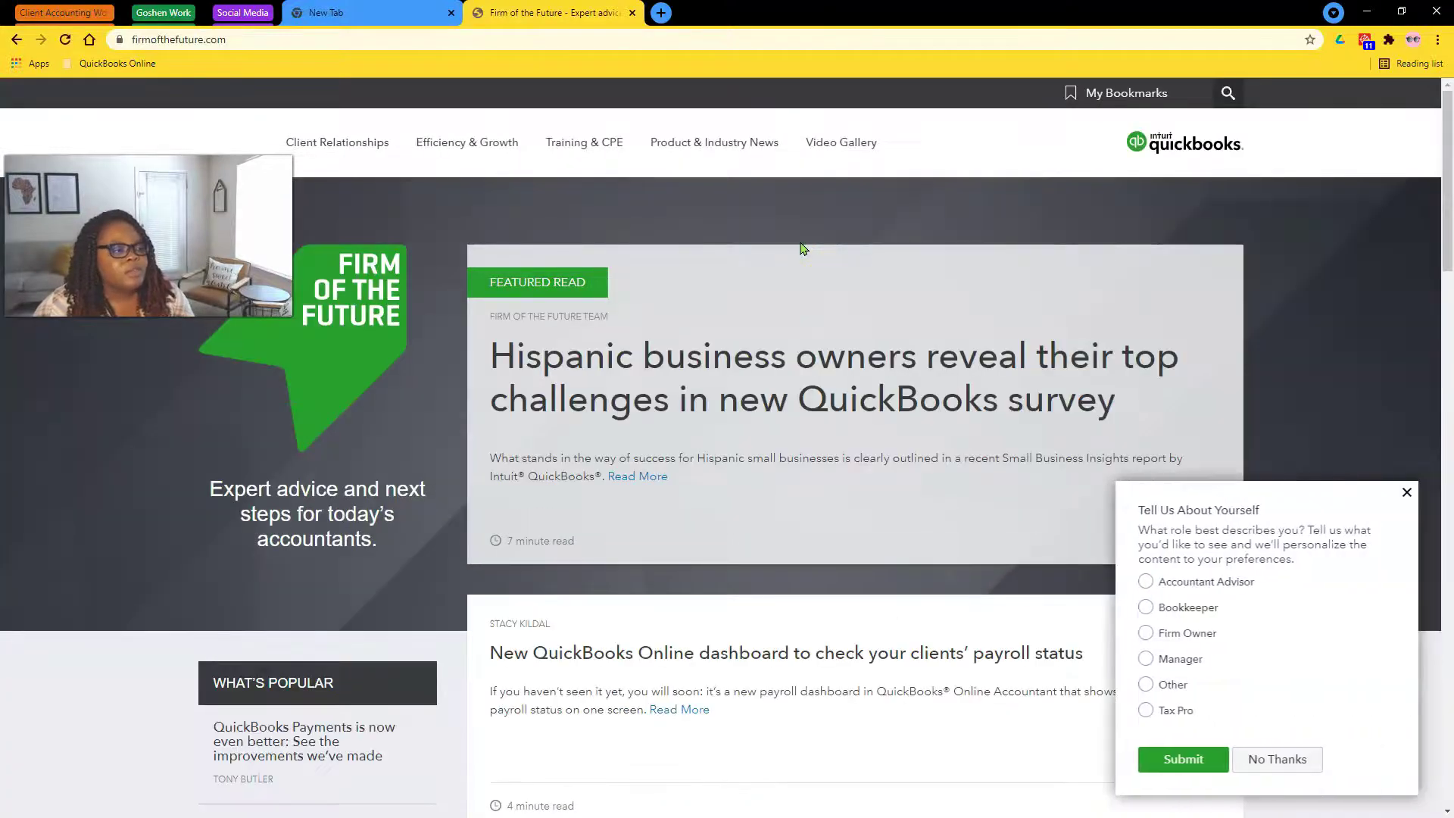
scroll(733, 385, "down", 6)
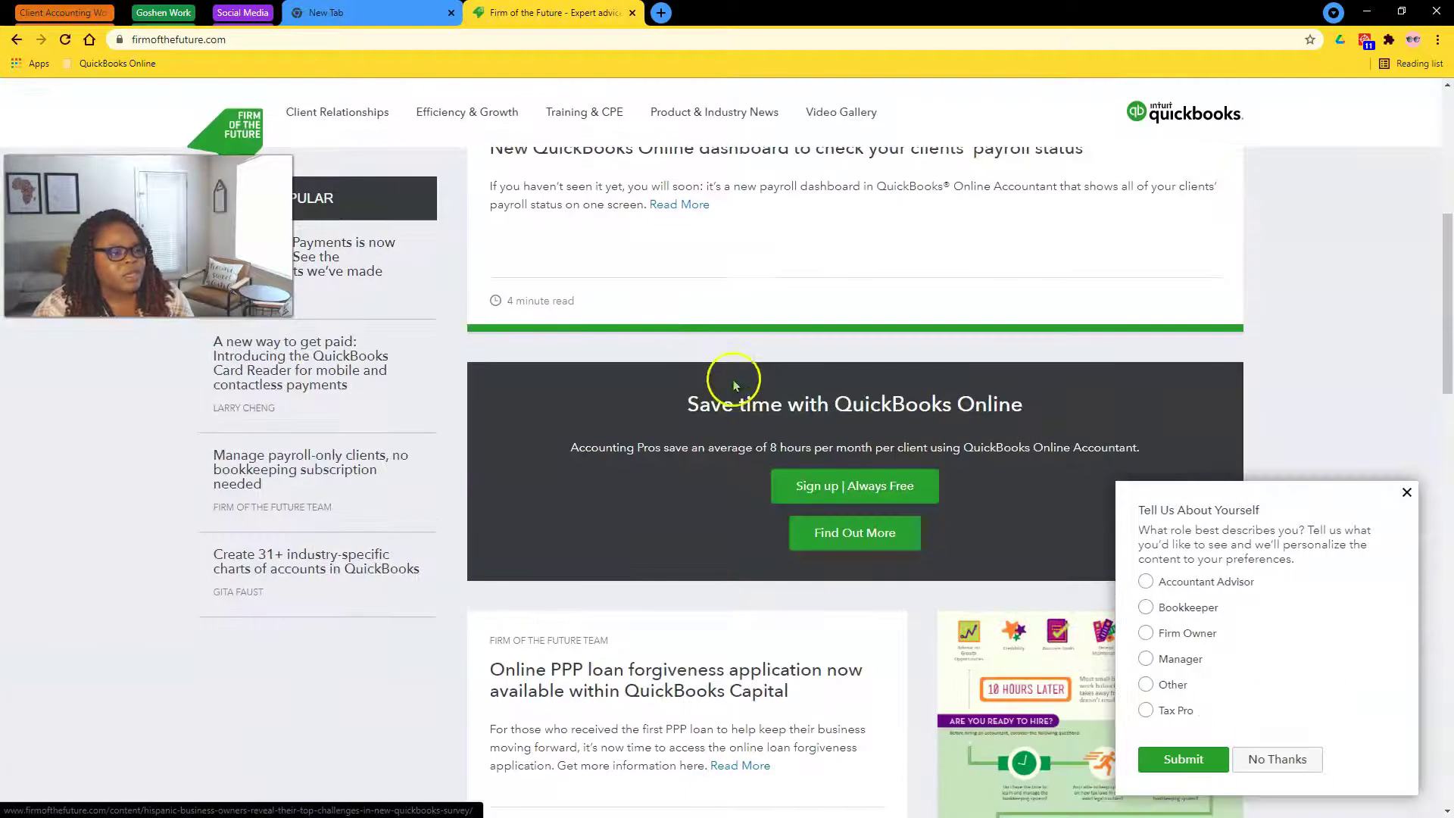
scroll(730, 371, "up", 2)
left_click(737, 276)
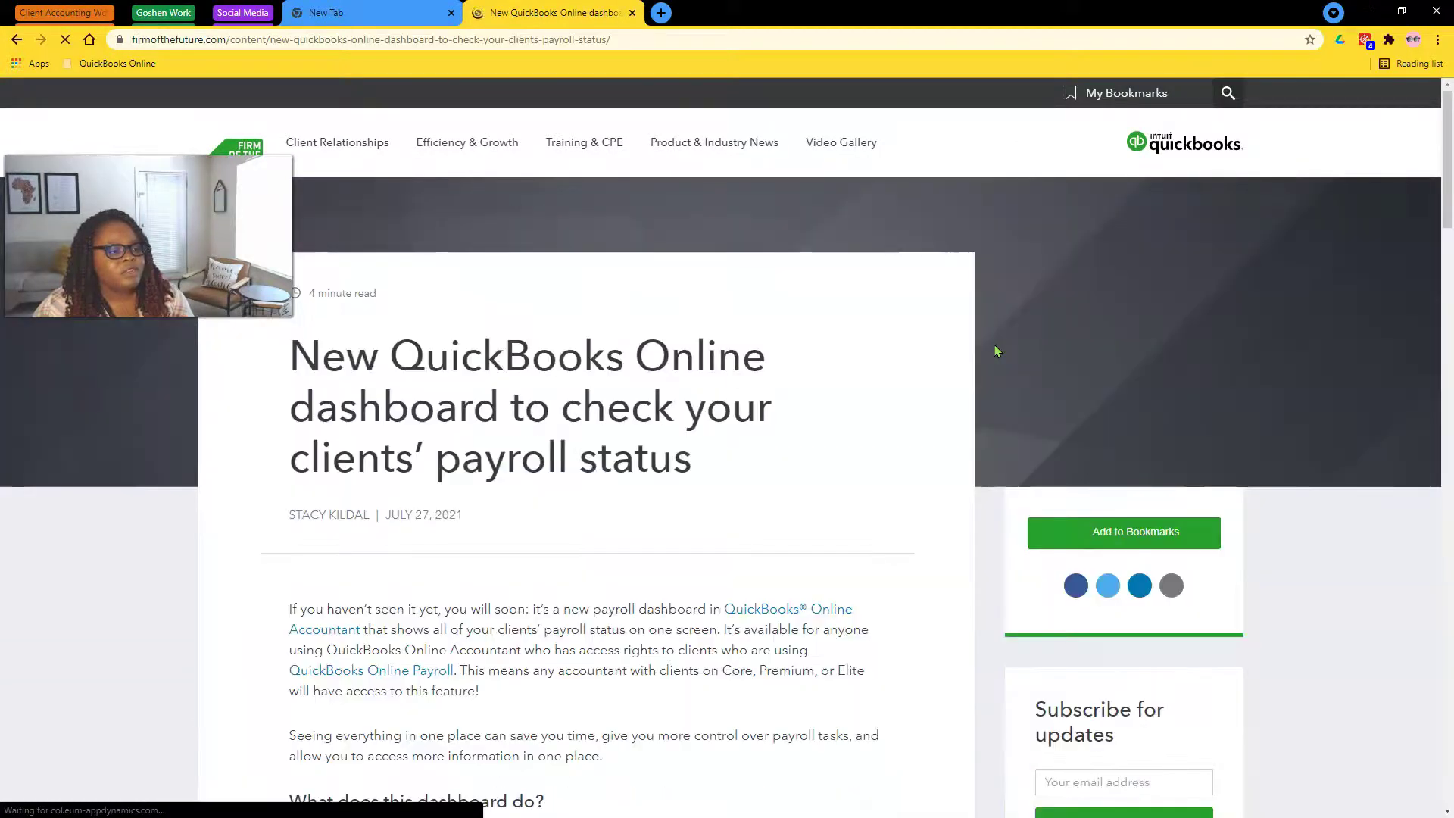
scroll(934, 350, "down", 4)
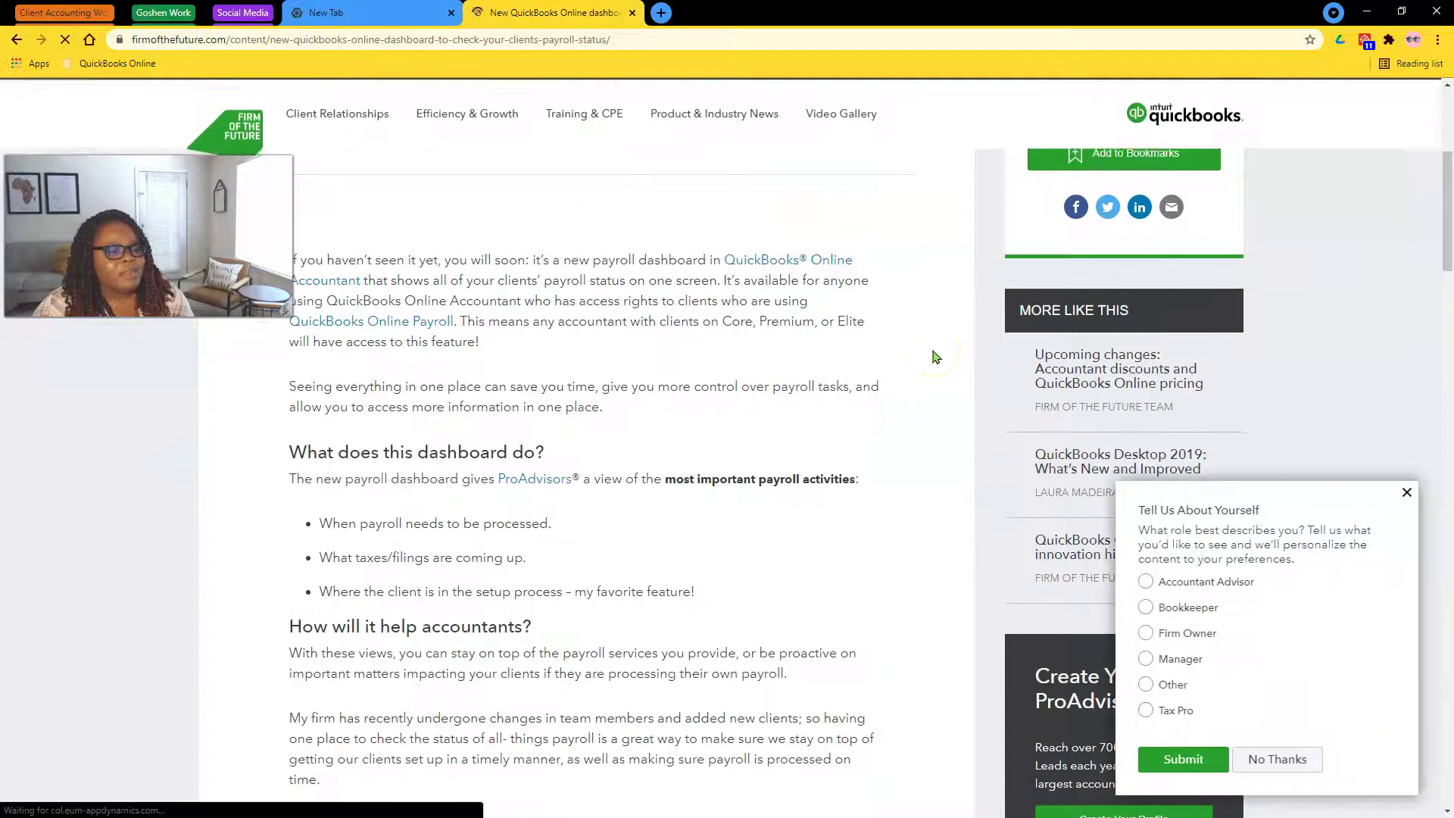
scroll(934, 352, "up", 3)
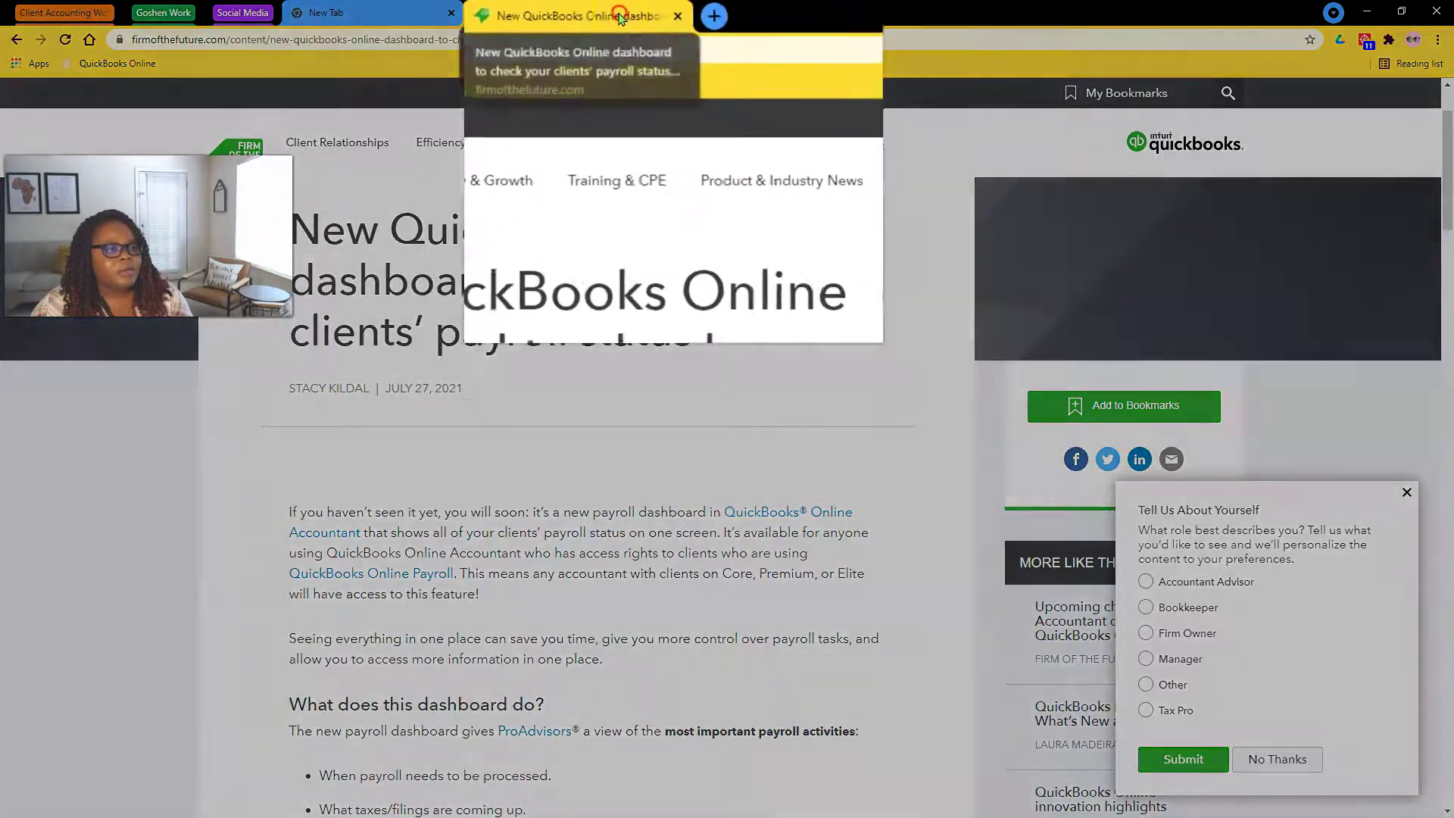
Step: Add the QuickBooks Online dashboard article tab to the reading list and open the list
right_click(588, 19)
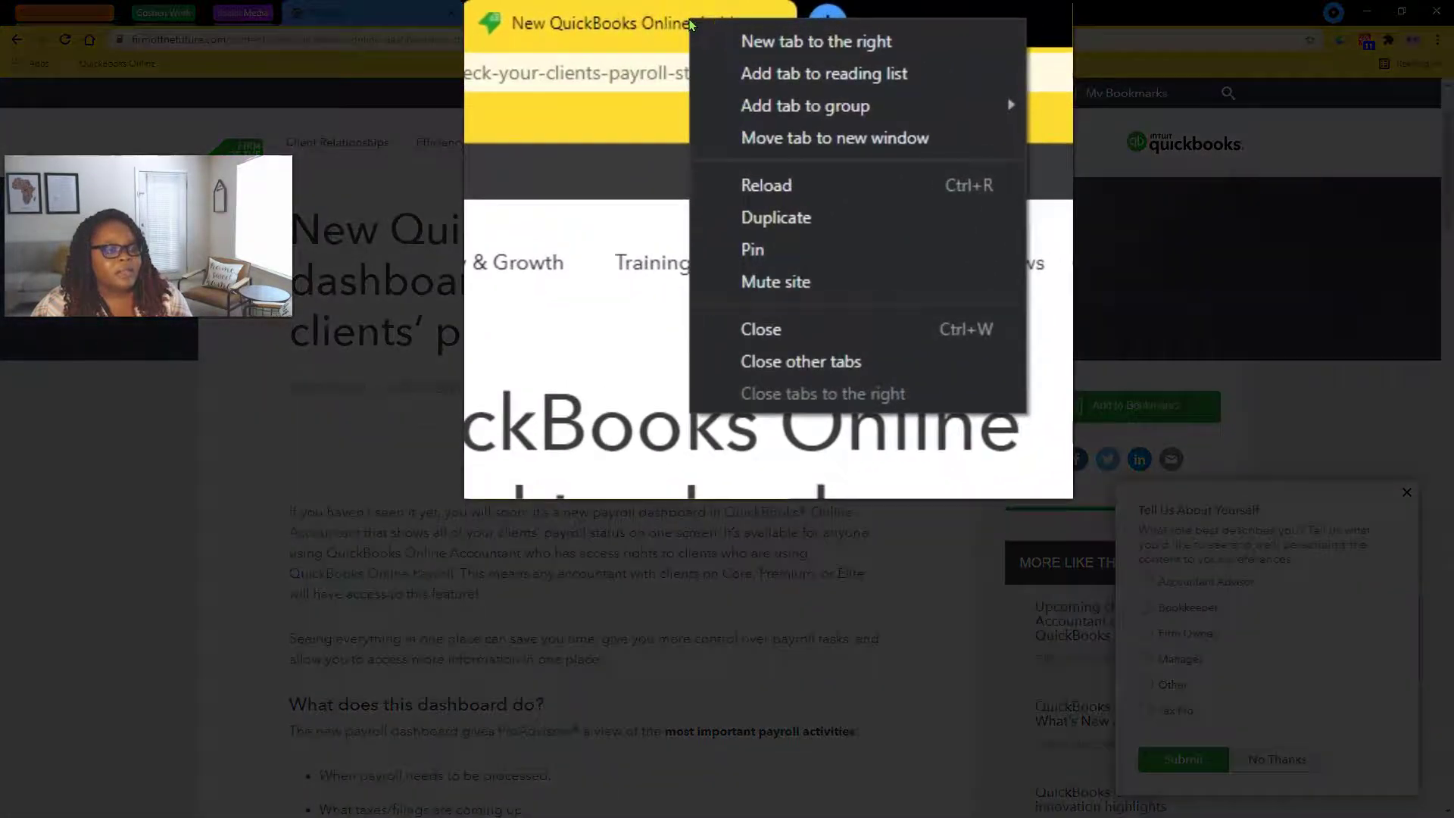
left_click(797, 73)
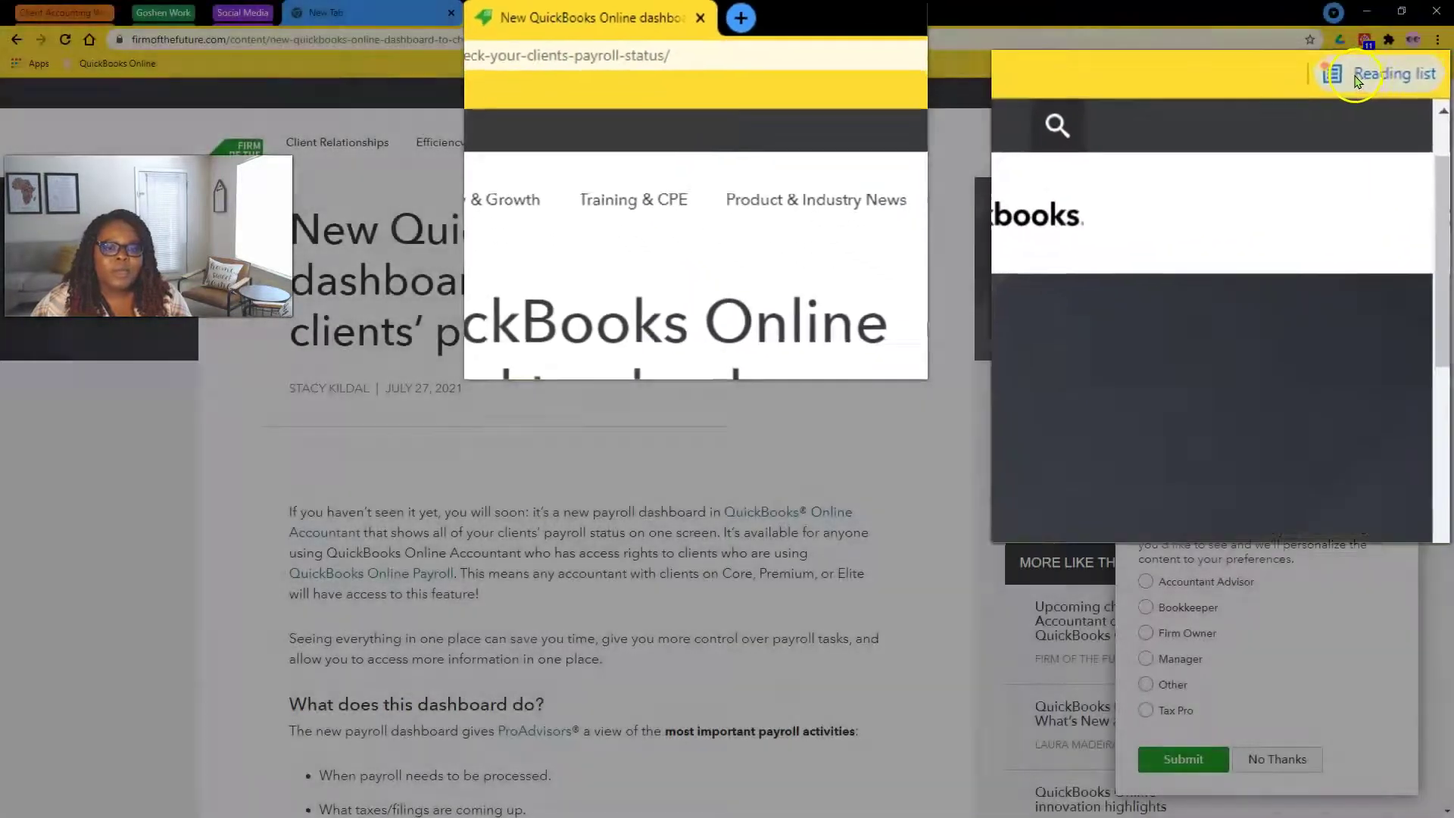
left_click(1356, 76)
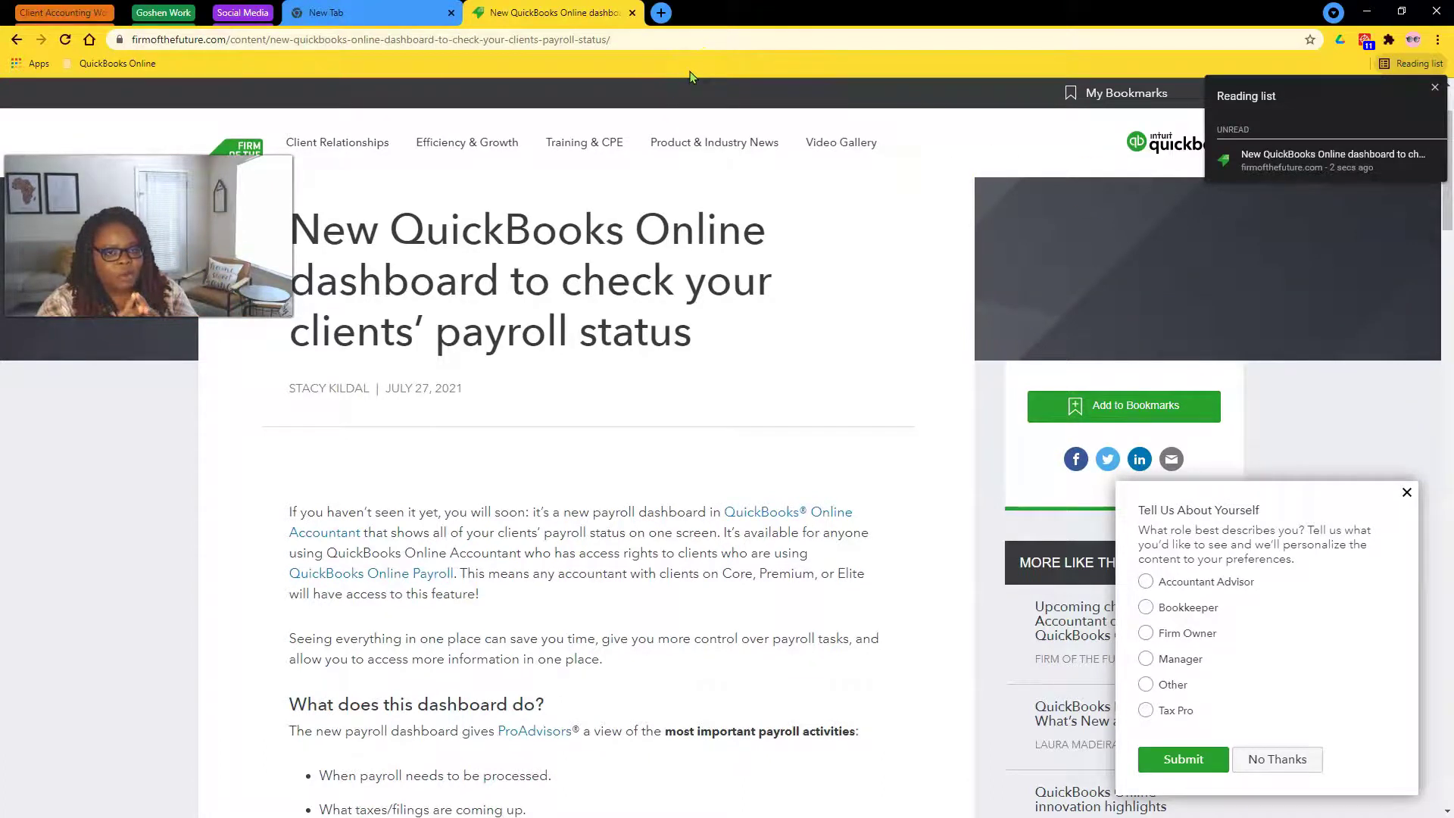
Step: Review the article tab's options and the Social Media group's tabs, collapse the group again, and view the reading list
right_click(578, 17)
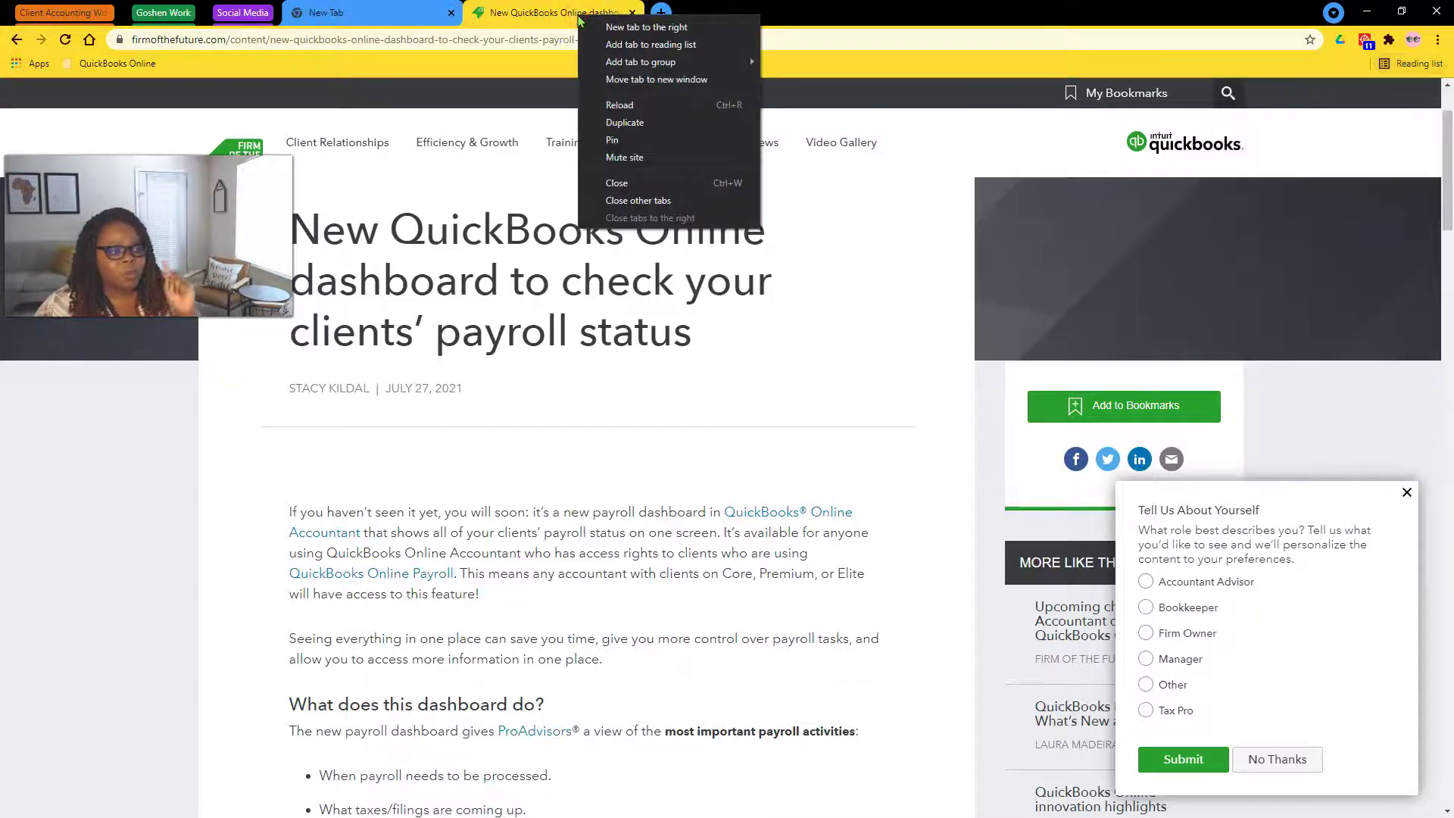
mouse_move(629, 64)
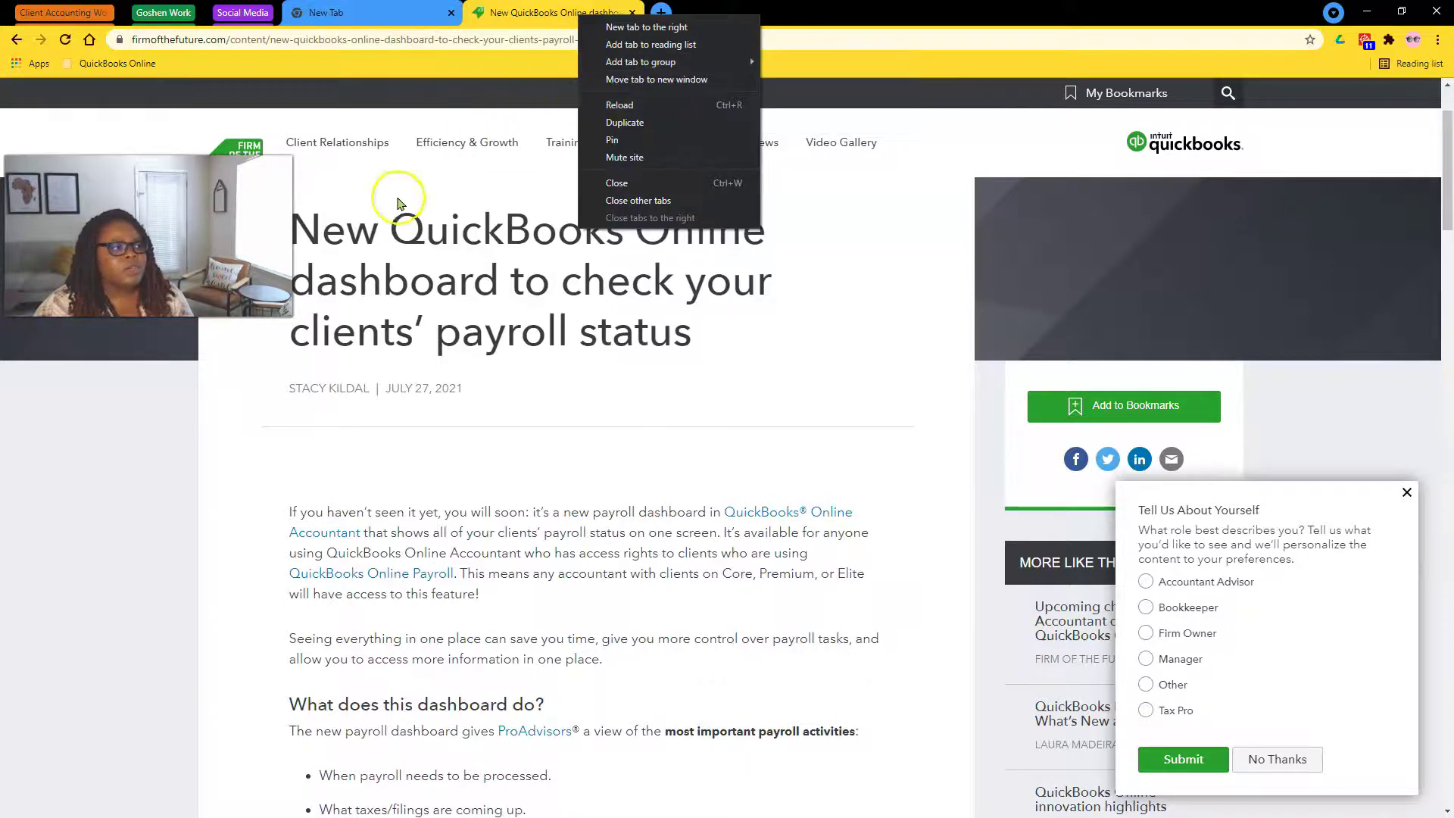
left_click(252, 13)
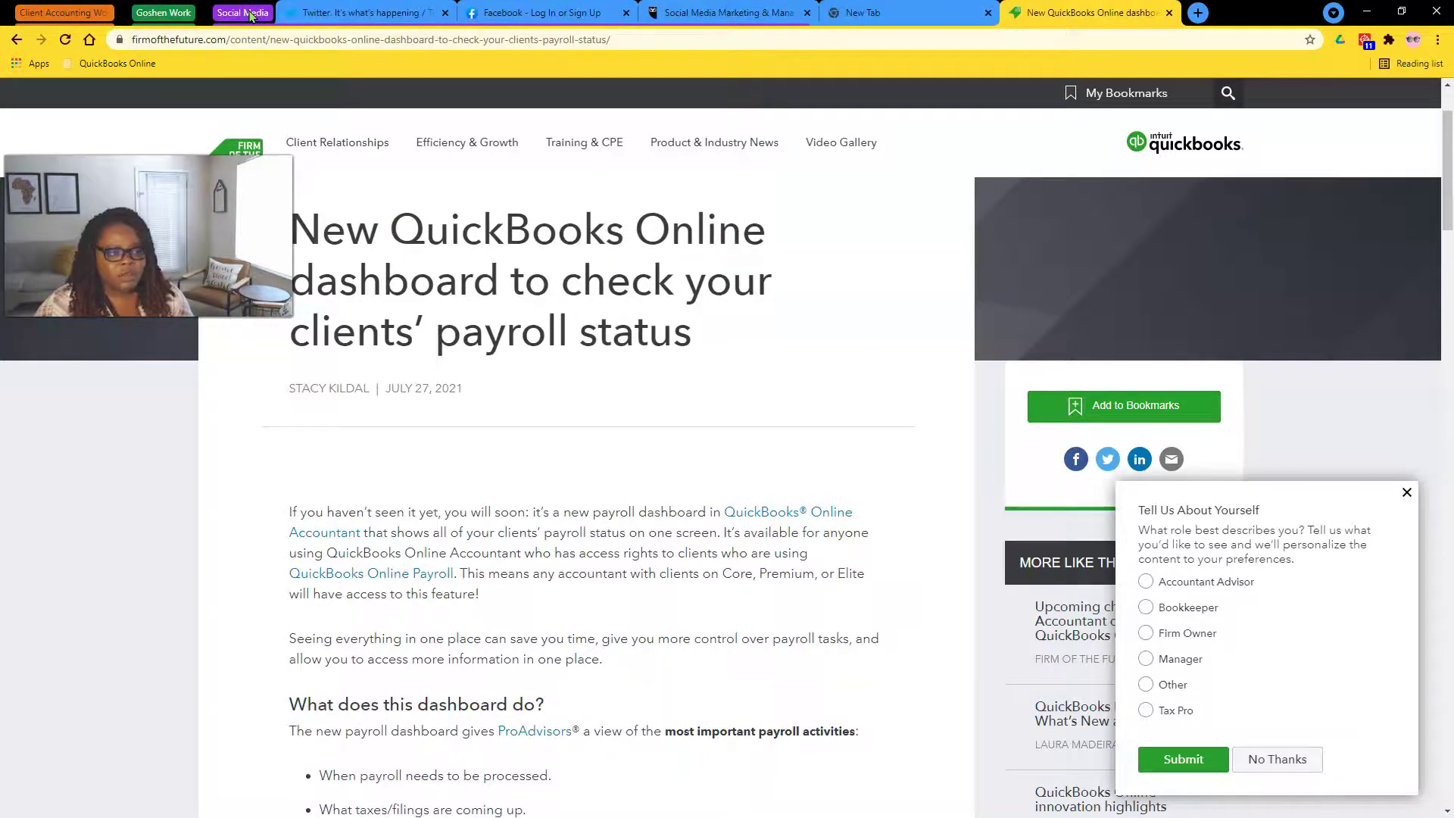
left_click(251, 14)
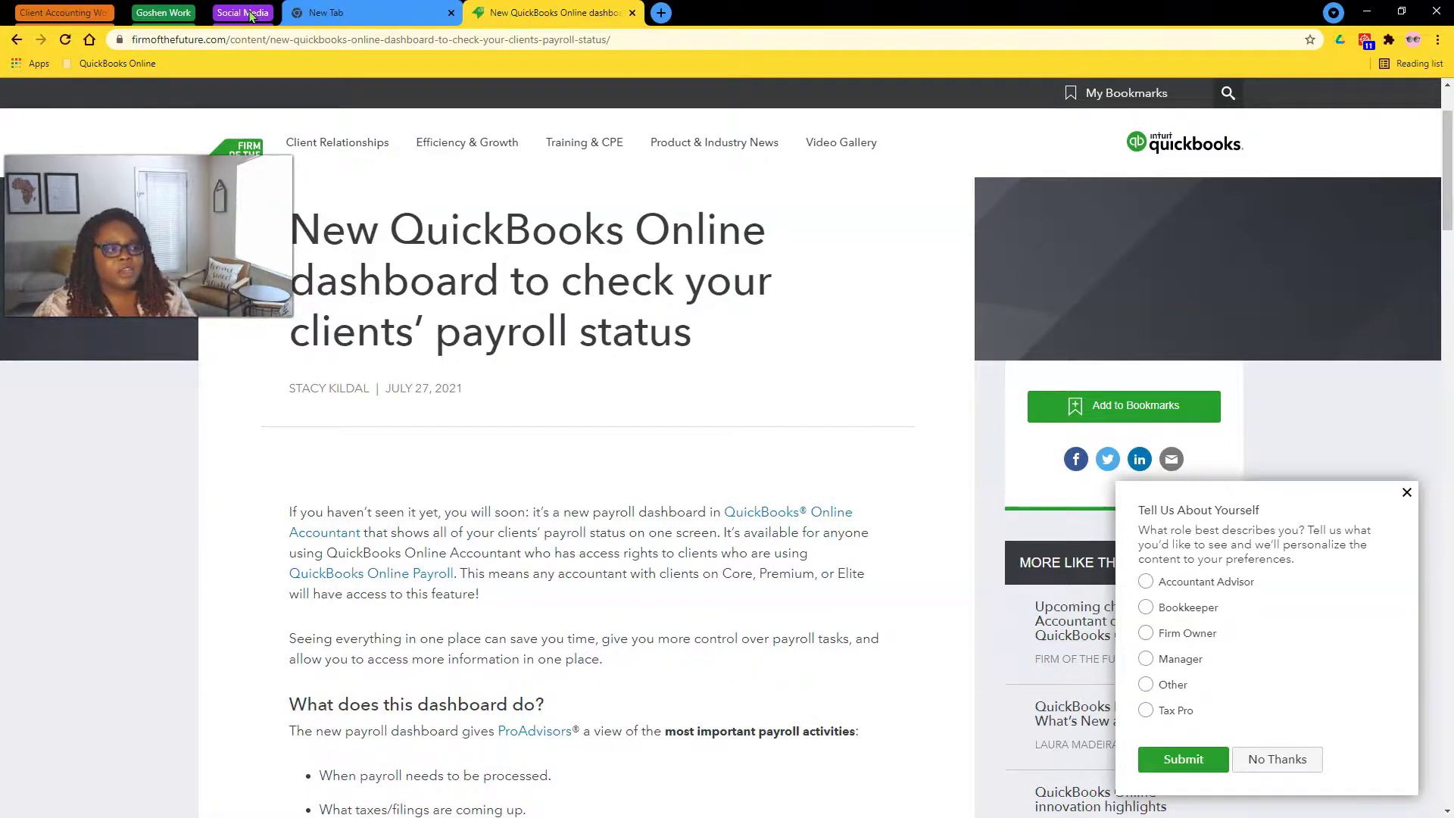
right_click(526, 18)
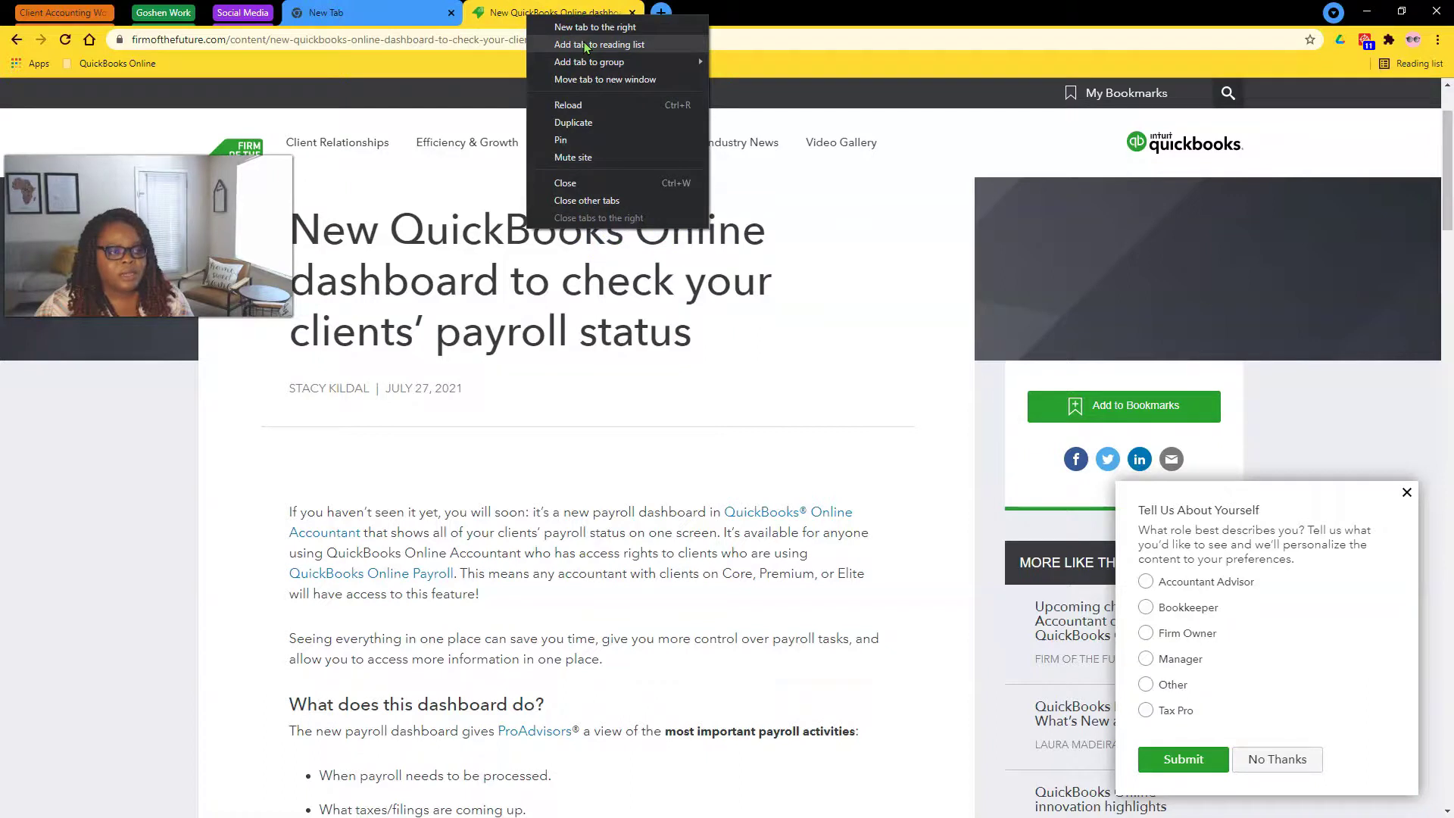
left_click(1392, 65)
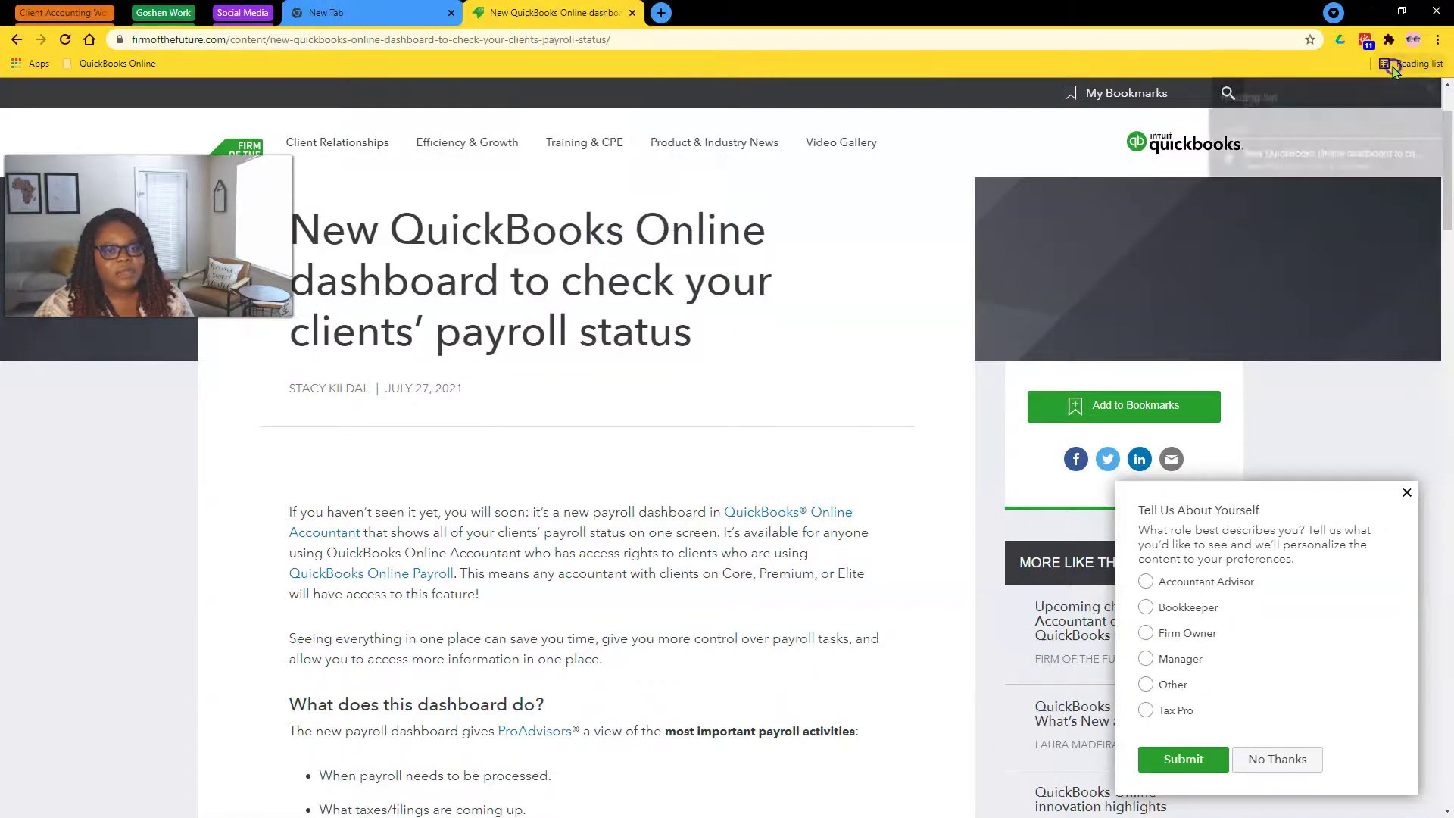